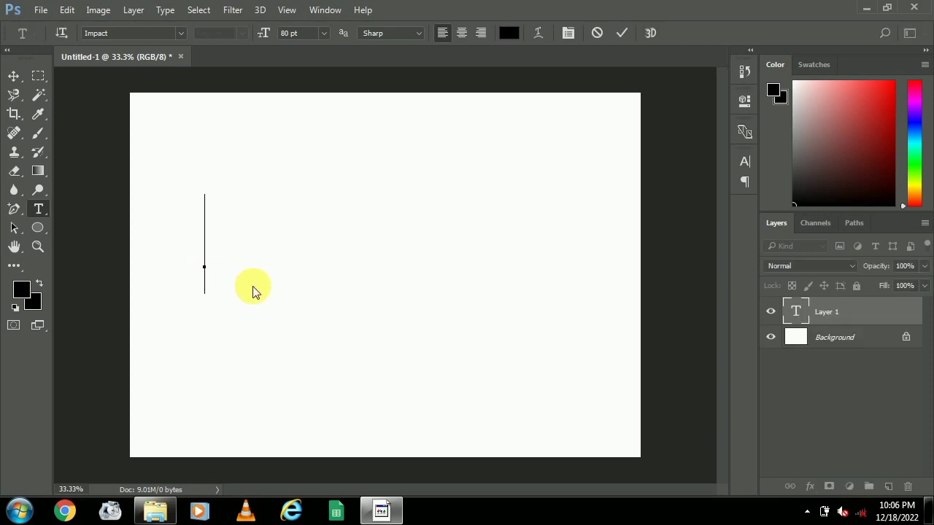
Enter the text VAGETABELS in 80 pt Impact on the canvas and commit it
{"action": "type", "text": "VAGE"}
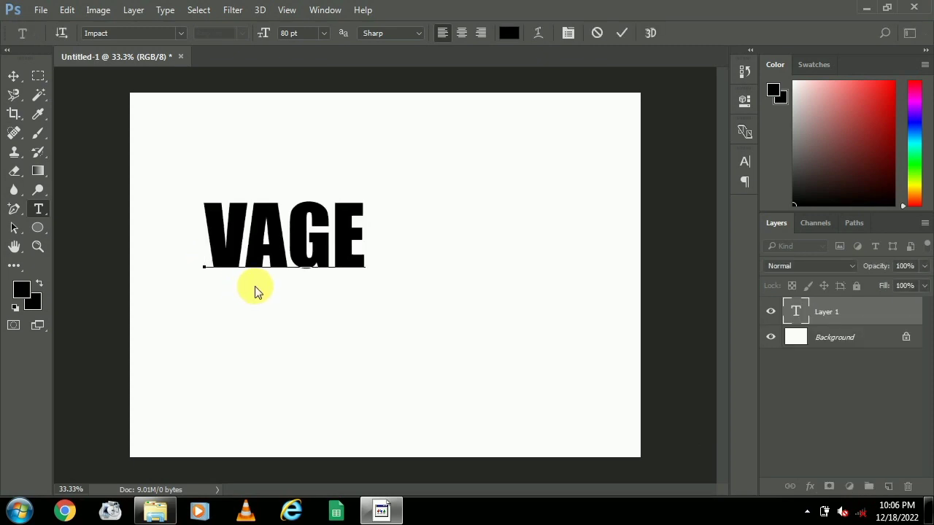
{"action": "type", "text": "TABELS"}
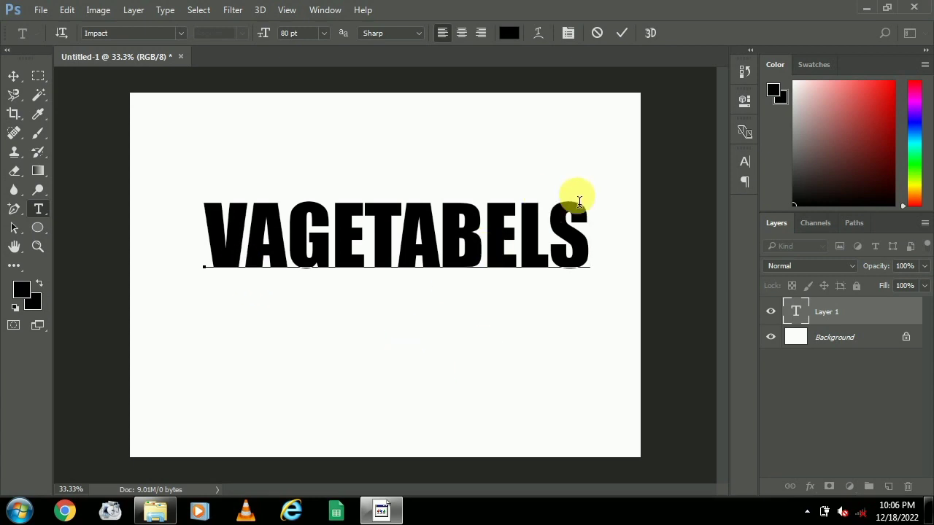
{"action": "left_click", "coordinate": [621, 33]}
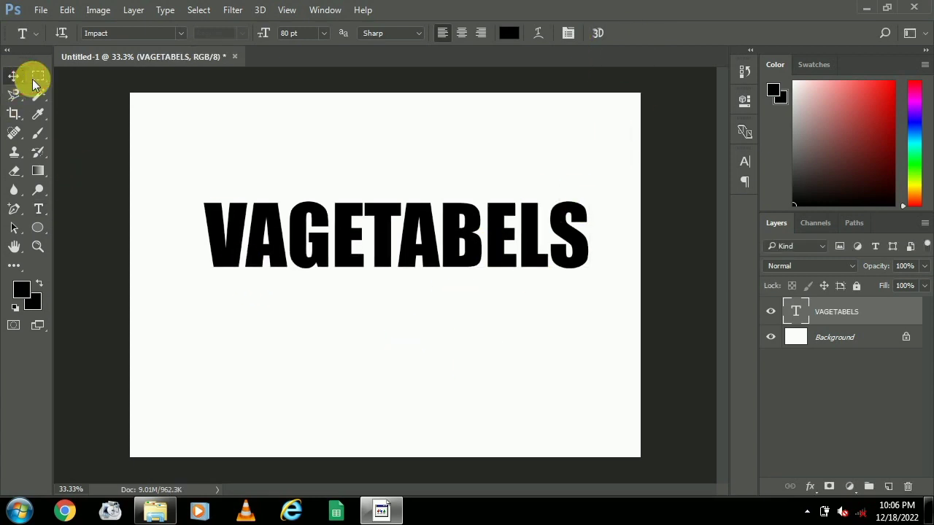
Enlarge the VAGETABELS text to about 109% and centre it horizontally on the canvas
{"action": "left_click", "coordinate": [13, 76]}
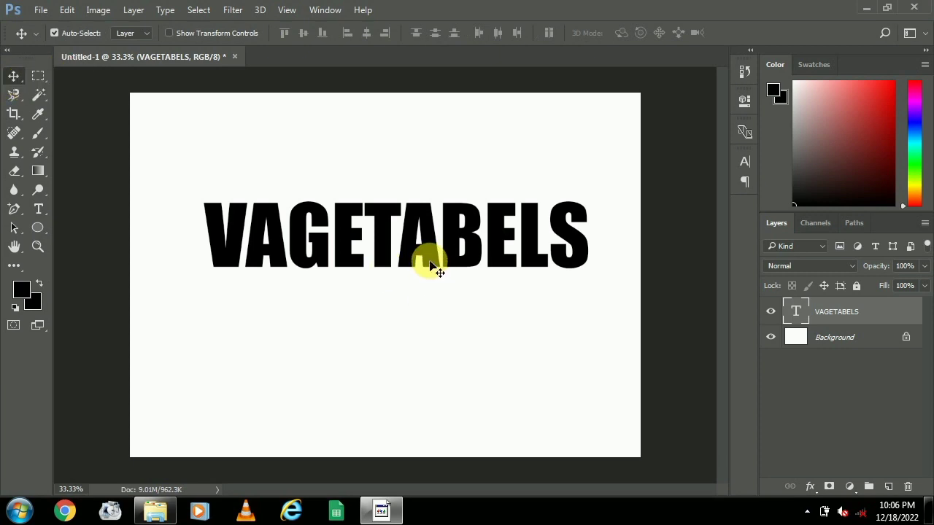
{"action": "left_click_drag", "start_coordinate": [430, 266], "coordinate": [474, 262]}
{"action": "key", "text": "ctrl+t"}
{"action": "left_click_drag", "start_coordinate": [587, 226], "coordinate": [617, 192]}
{"action": "left_click_drag", "start_coordinate": [598, 254], "coordinate": [582, 246]}
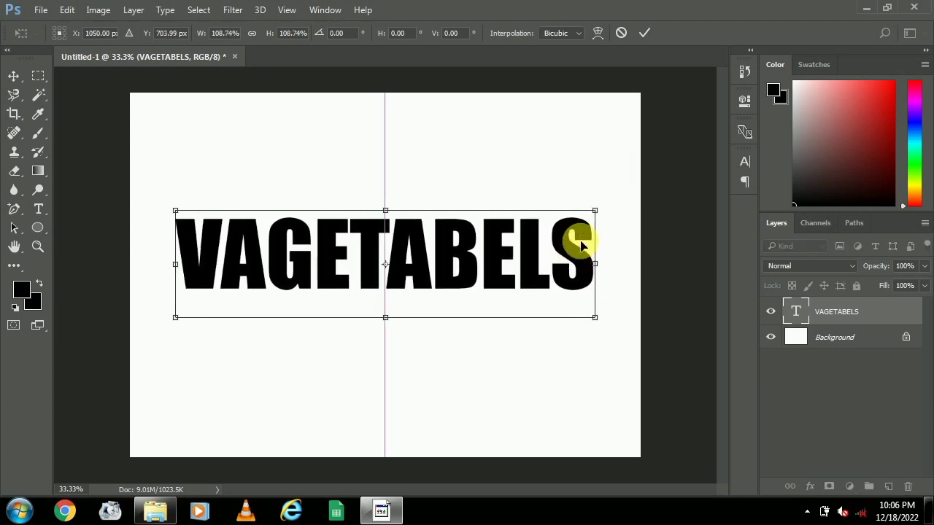
{"action": "left_click", "coordinate": [643, 33]}
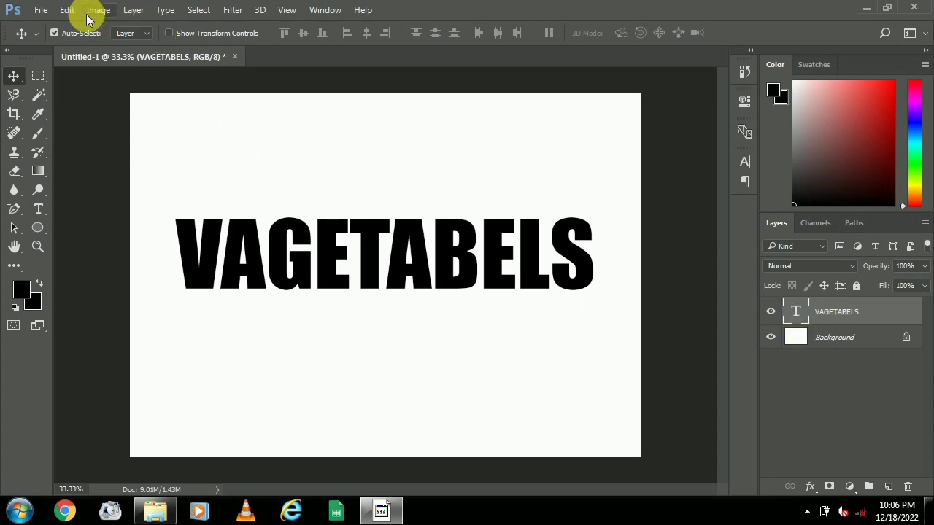
Open the vegetable photo IMG_20221217_220738 from the ScreenRec_app folder
{"action": "left_click", "coordinate": [41, 10]}
{"action": "left_click", "coordinate": [41, 10]}
{"action": "left_click", "coordinate": [41, 9]}
{"action": "left_click", "coordinate": [58, 40]}
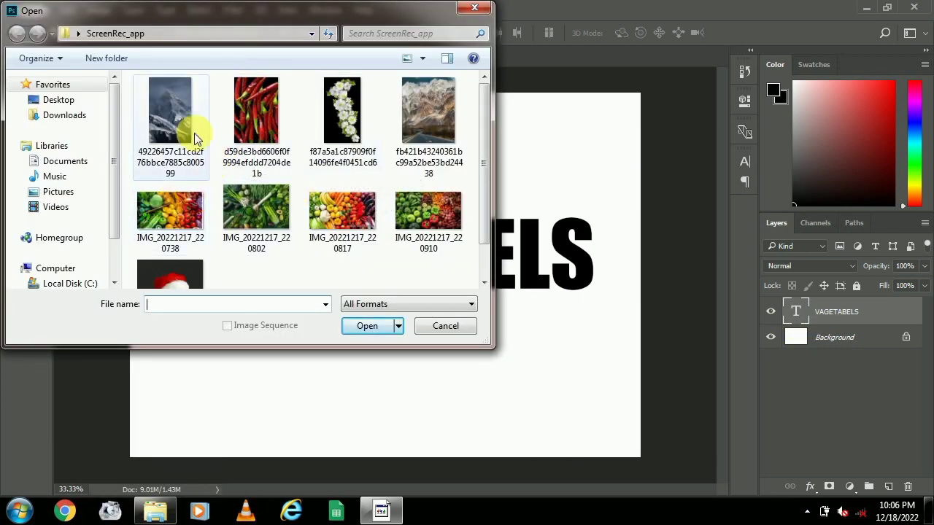
{"action": "scroll", "coordinate": [482, 174], "scroll_direction": "down", "scroll_amount": 1}
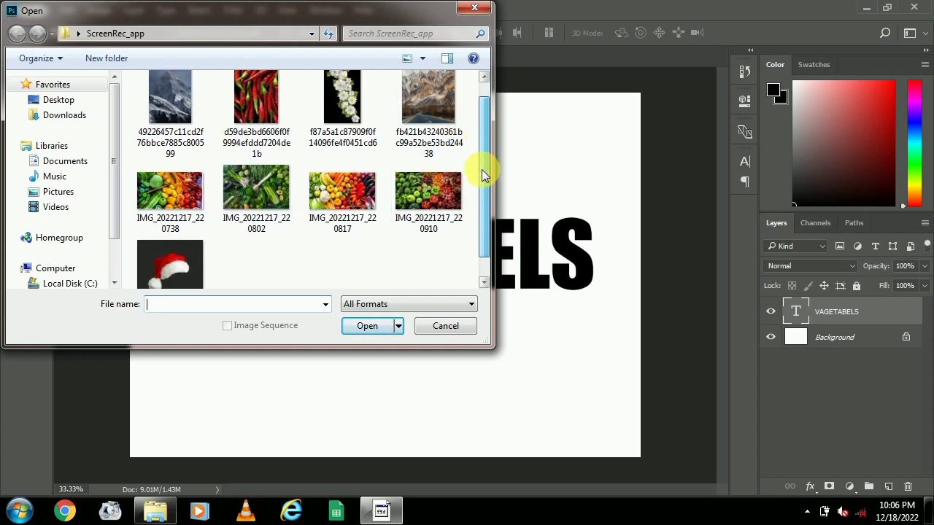
{"action": "scroll", "coordinate": [482, 169], "scroll_direction": "down", "scroll_amount": 1}
{"action": "left_click", "coordinate": [206, 149]}
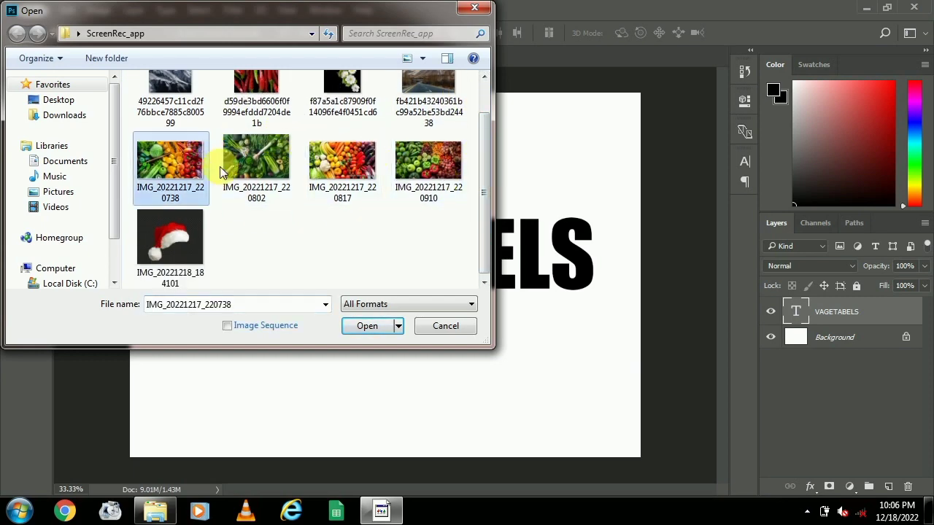
{"action": "left_click", "coordinate": [362, 326]}
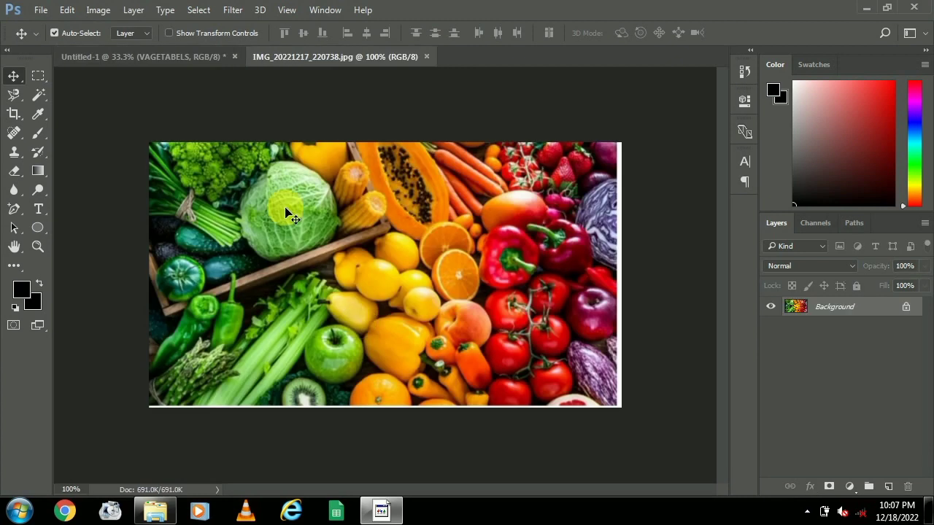
Copy a rectangular area of peach, orange peppers and tomatoes from the photo and paste it into the Untitled-1 document
{"action": "left_click", "coordinate": [47, 81]}
{"action": "left_click", "coordinate": [128, 78]}
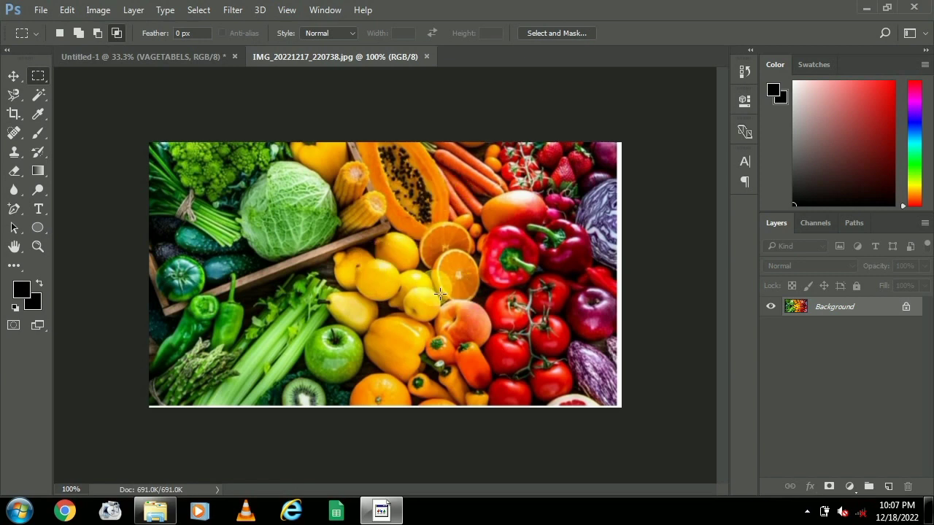
{"action": "left_click_drag", "start_coordinate": [446, 286], "coordinate": [540, 419]}
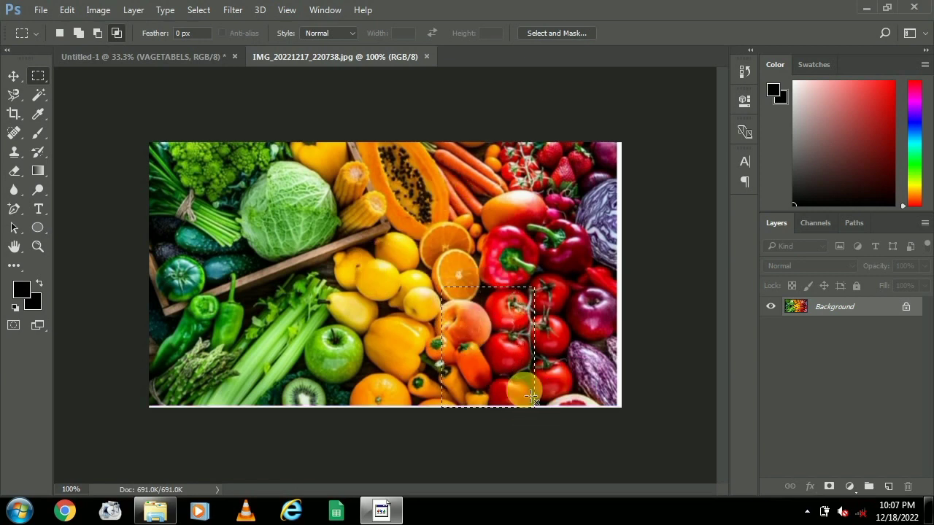
{"action": "left_click", "coordinate": [65, 11]}
{"action": "left_click", "coordinate": [110, 102]}
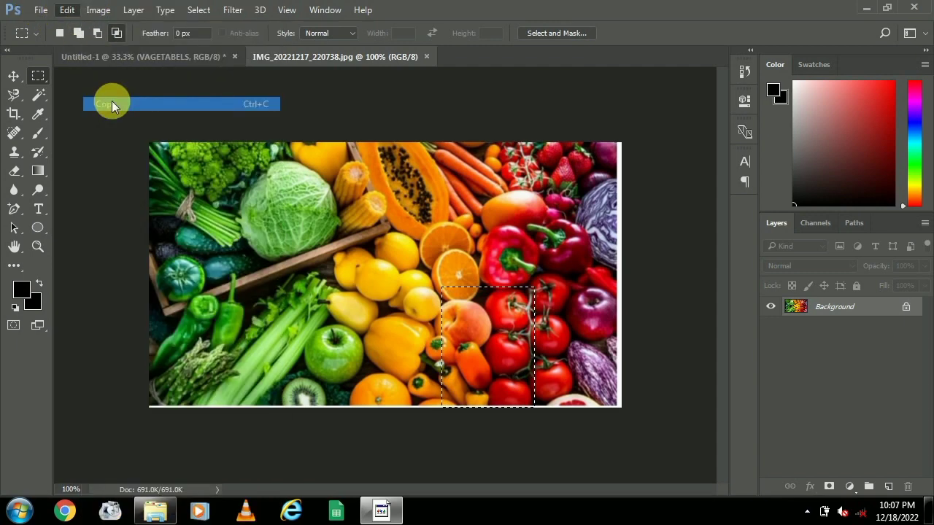
{"action": "left_click", "coordinate": [115, 58]}
{"action": "left_click", "coordinate": [64, 11]}
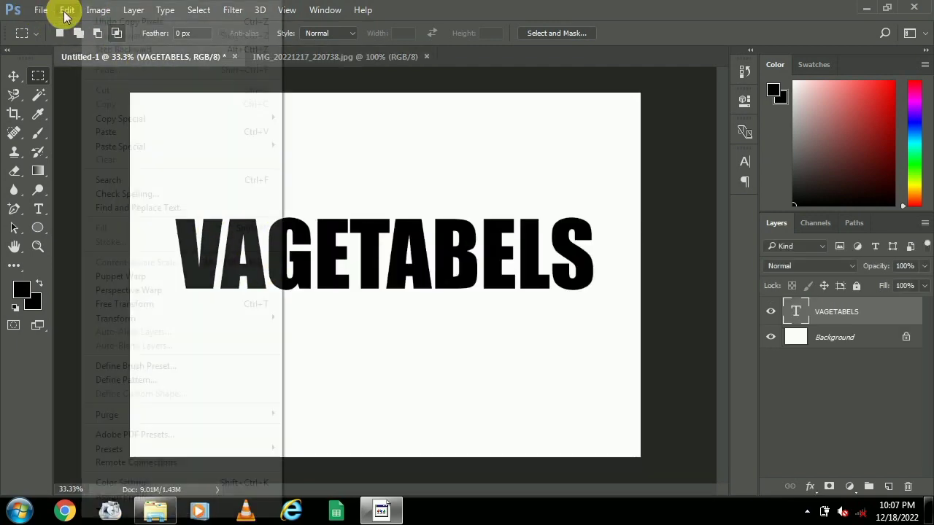
{"action": "left_click", "coordinate": [117, 132]}
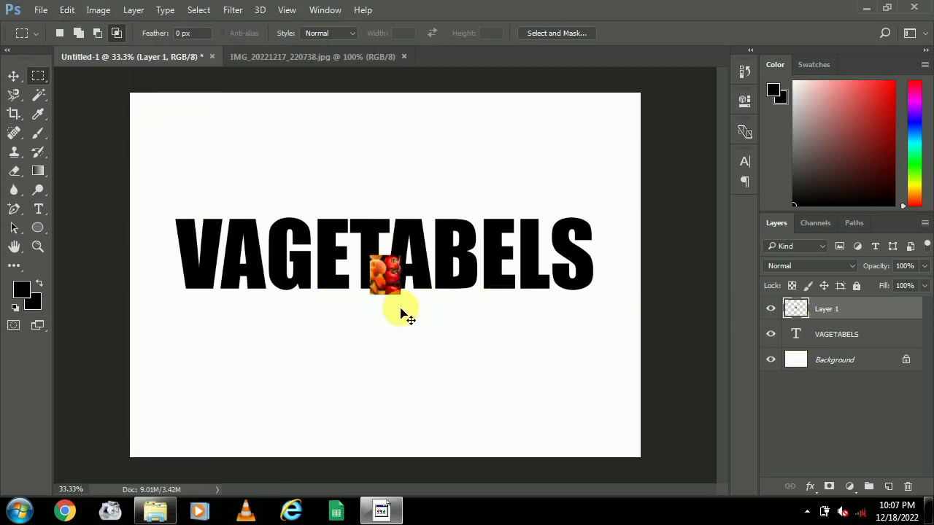
Scale the pasted image to about 277% over the letters V and A, and clip it to the text with a clipping mask
{"action": "key", "text": "ctrl+t"}
{"action": "left_click_drag", "start_coordinate": [386, 271], "coordinate": [274, 164]}
{"action": "left_click_drag", "start_coordinate": [243, 209], "coordinate": [243, 256]}
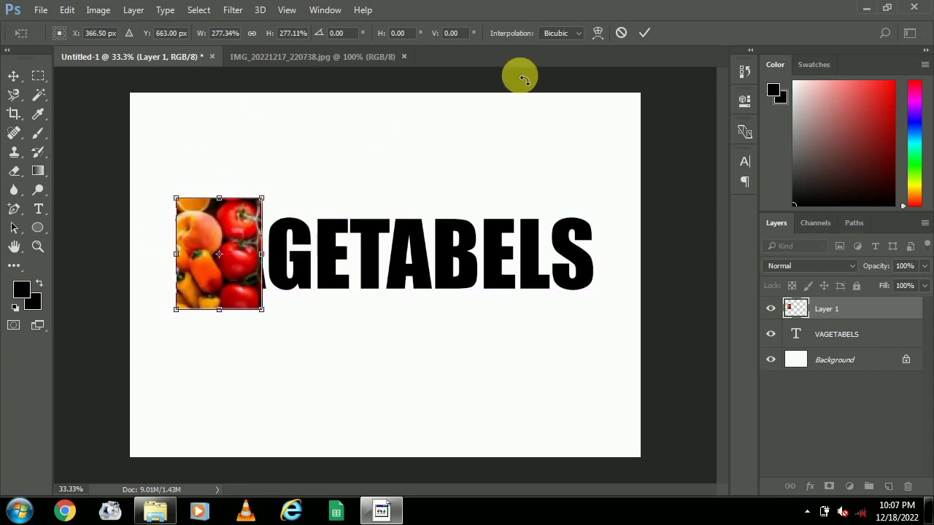
{"action": "left_click", "coordinate": [645, 35]}
{"action": "right_click", "coordinate": [814, 314]}
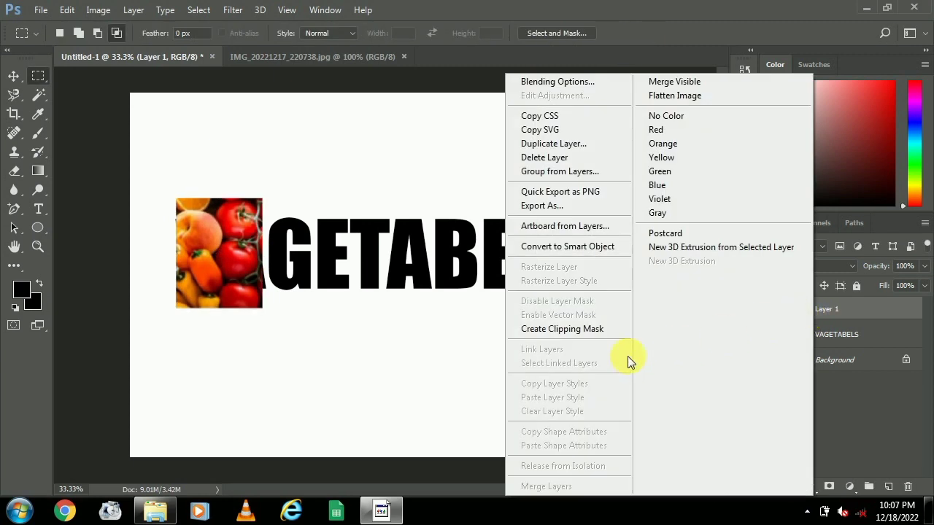
{"action": "left_click", "coordinate": [613, 330]}
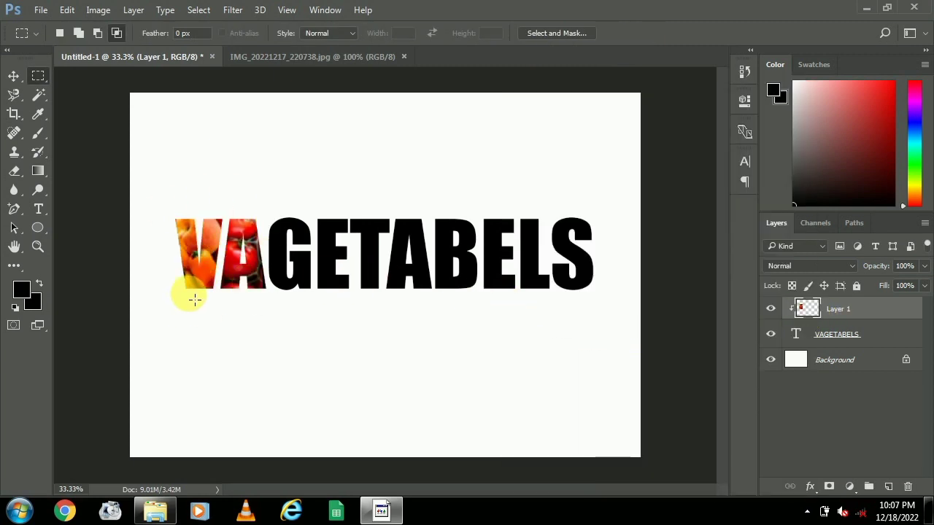
Free-transform the clipped image to about 75% width and 101% height so it covers the letter V
{"action": "left_click", "coordinate": [95, 11]}
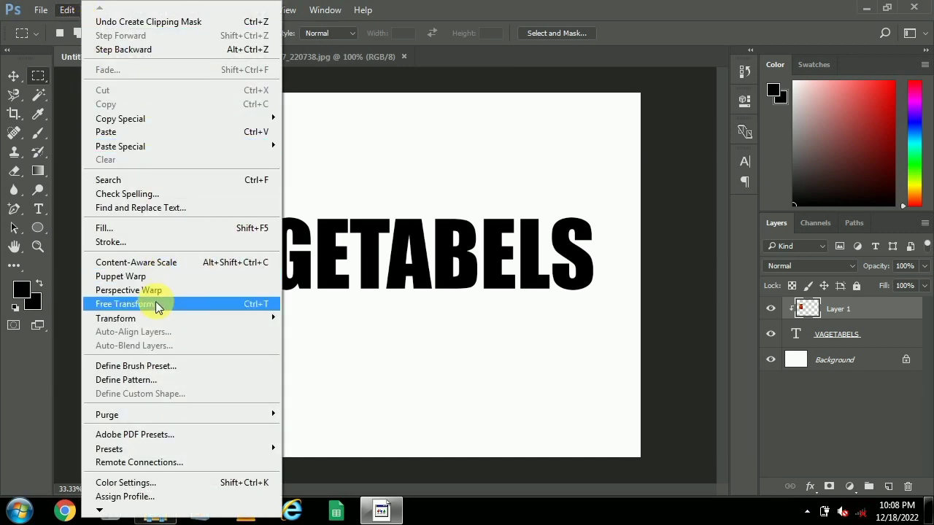
{"action": "left_click", "coordinate": [155, 305]}
{"action": "left_click_drag", "start_coordinate": [269, 202], "coordinate": [328, 159]}
{"action": "left_click_drag", "start_coordinate": [295, 246], "coordinate": [296, 269]}
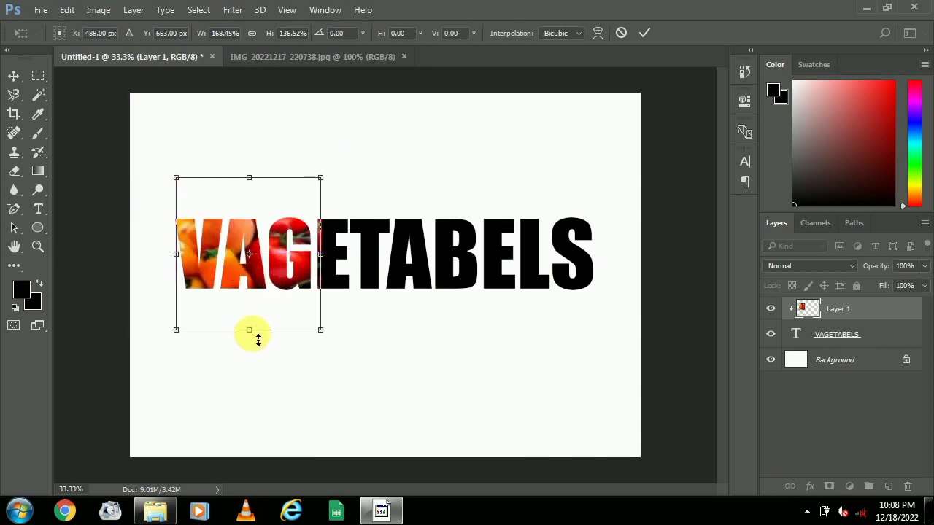
{"action": "left_click_drag", "start_coordinate": [258, 340], "coordinate": [255, 302]}
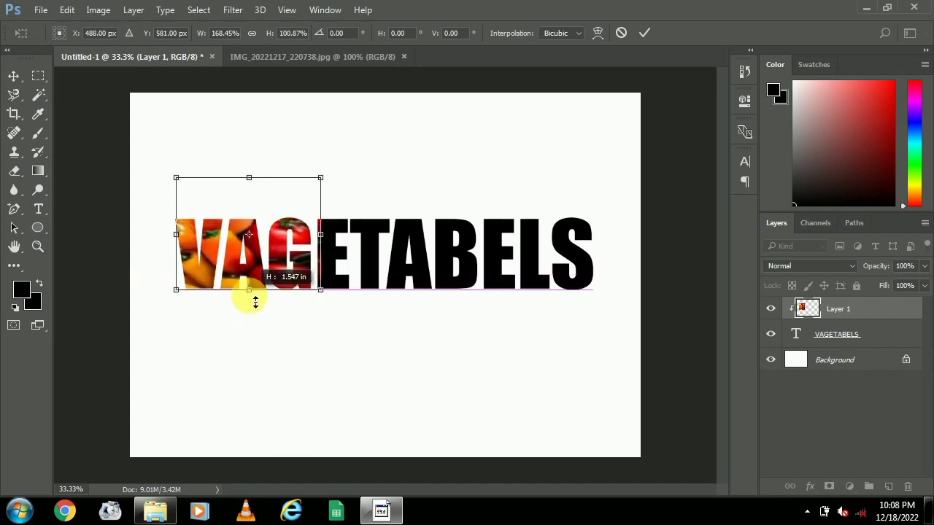
{"action": "left_click_drag", "start_coordinate": [321, 237], "coordinate": [242, 278]}
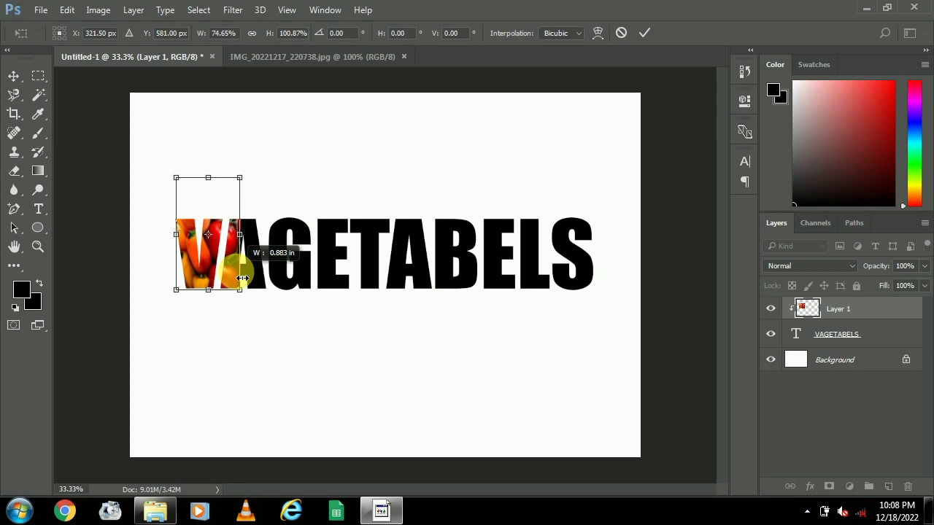
{"action": "left_click", "coordinate": [644, 32]}
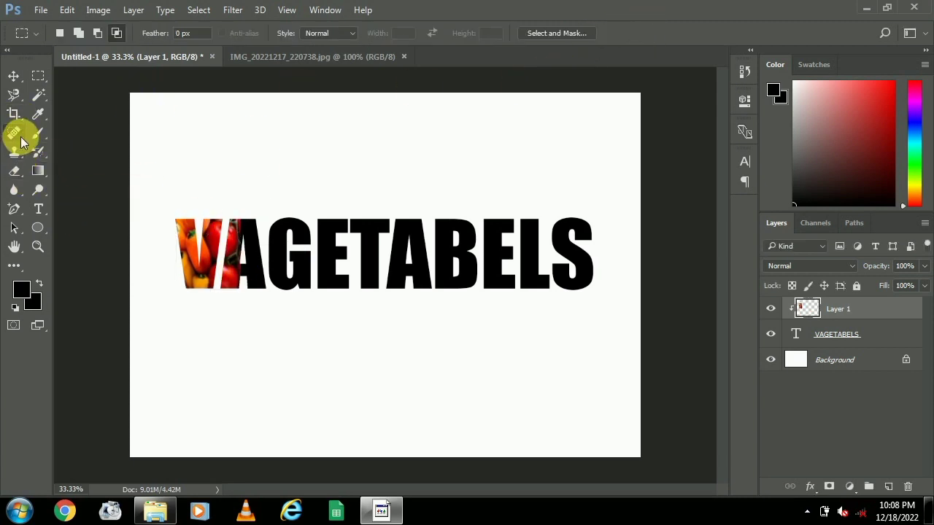
Erase the part of the clipped image that spills onto the first letter A, using a 92 px Eraser at 100% hardness
{"action": "left_click_drag", "start_coordinate": [21, 136], "coordinate": [51, 137]}
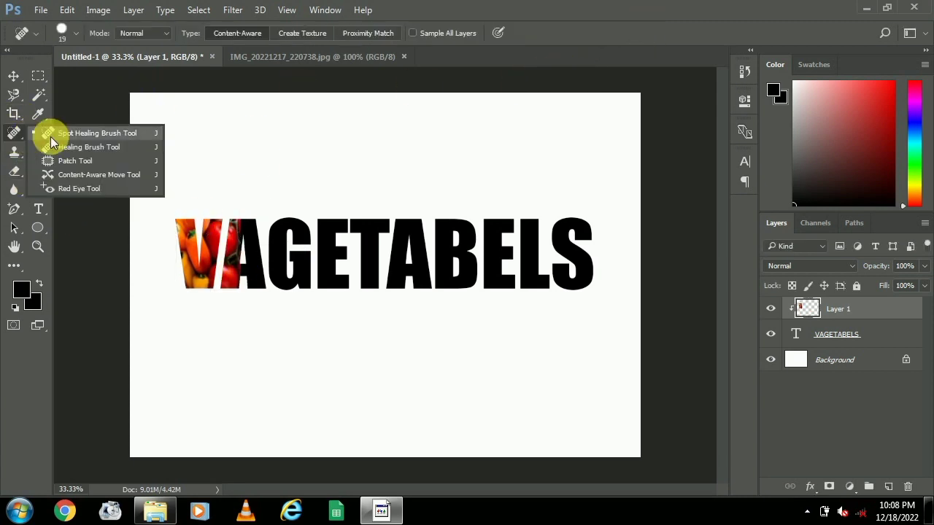
{"action": "left_click", "coordinate": [21, 113]}
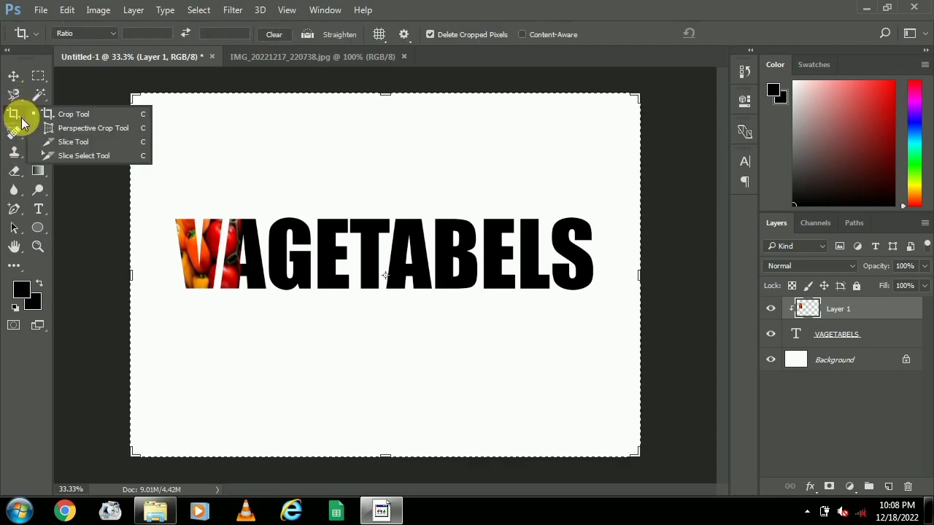
{"action": "left_click", "coordinate": [22, 178]}
{"action": "left_click", "coordinate": [55, 171]}
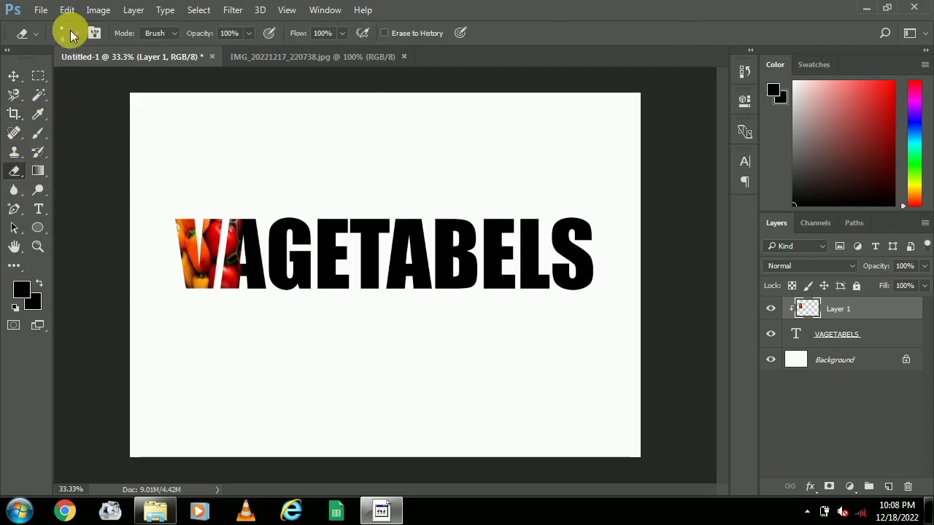
{"action": "left_click", "coordinate": [70, 31]}
{"action": "left_click_drag", "start_coordinate": [81, 79], "coordinate": [118, 85]}
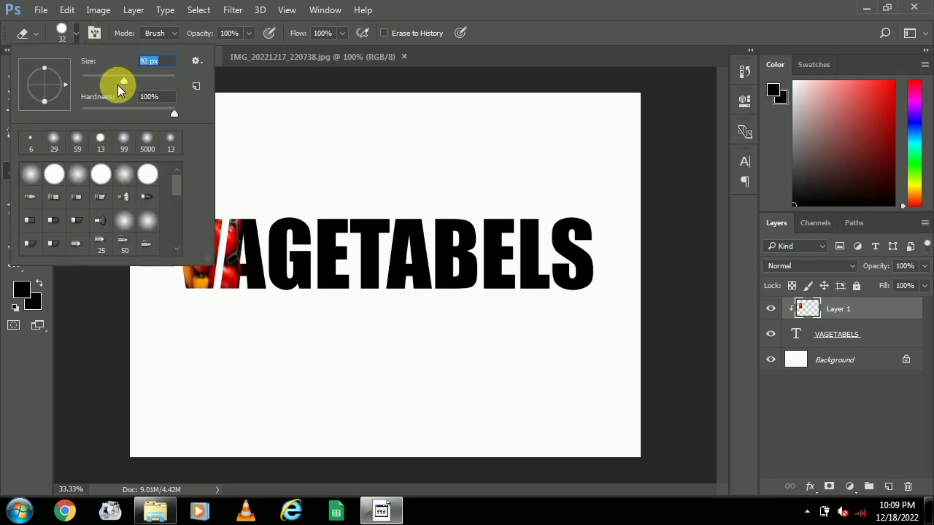
{"action": "left_click", "coordinate": [73, 31]}
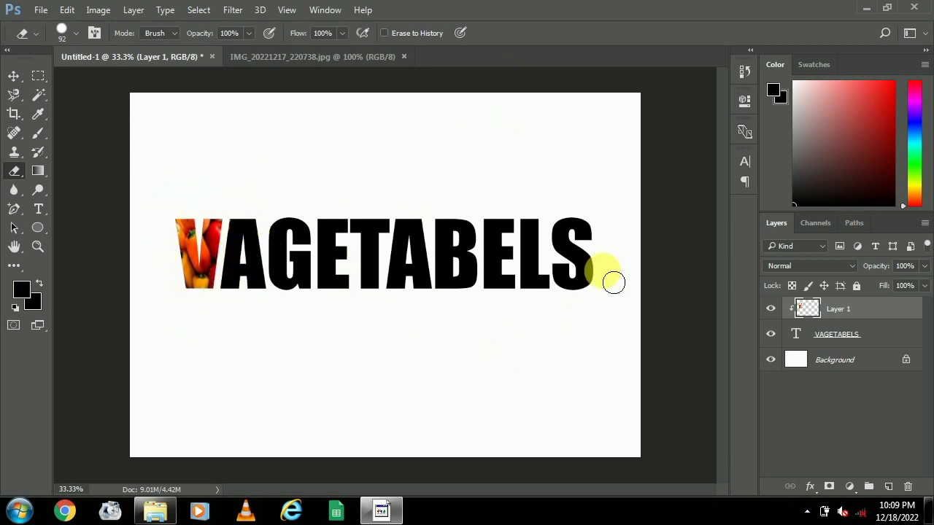
Clear the old selection in the IMG_20221217_220738.jpg photo and unlock its background layer
{"action": "left_click", "coordinate": [313, 63]}
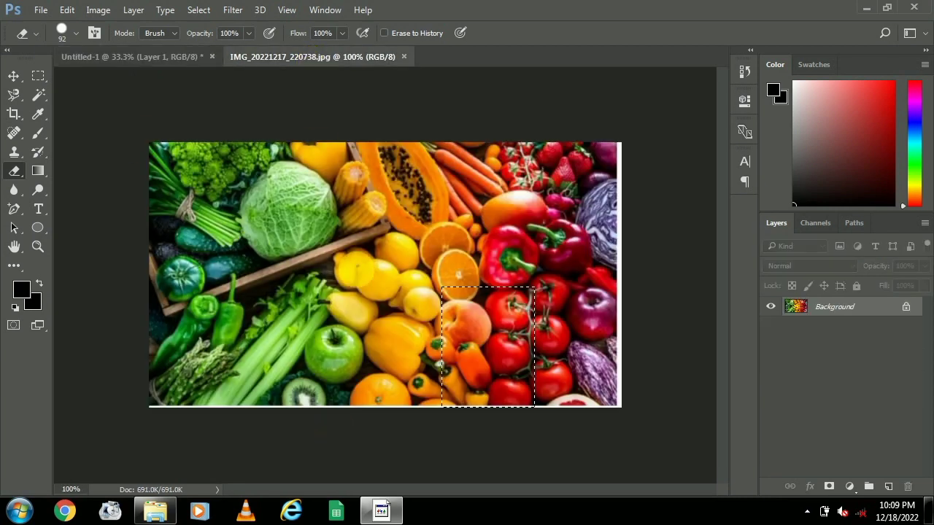
{"action": "key", "text": "m"}
{"action": "left_click_drag", "start_coordinate": [156, 140], "coordinate": [277, 261]}
{"action": "left_click", "coordinate": [435, 208]}
{"action": "left_click", "coordinate": [297, 199]}
{"action": "left_click_drag", "start_coordinate": [178, 148], "coordinate": [219, 255]}
{"action": "key", "text": "Return"}
{"action": "left_click", "coordinate": [913, 313]}
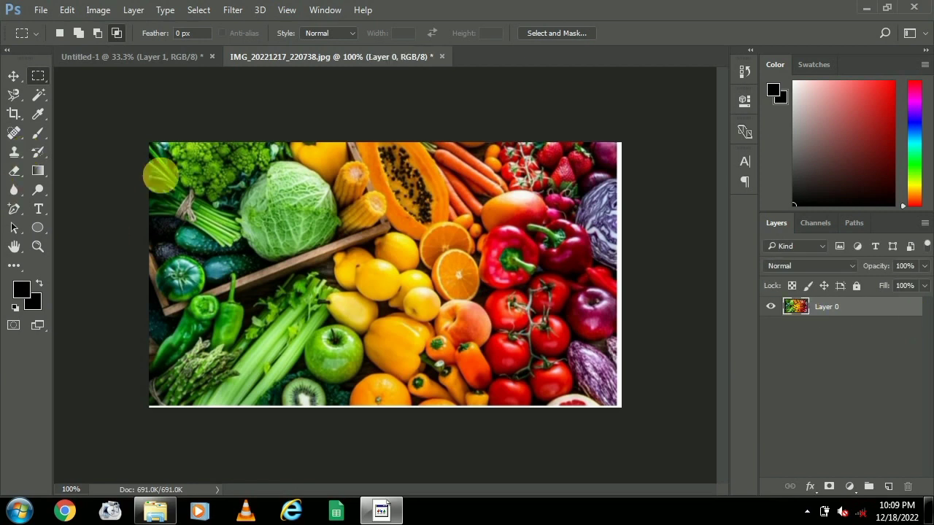
Copy a rectangular area of green vegetables from the photo's upper-left corner and paste it into the Untitled-1 document
{"action": "left_click_drag", "start_coordinate": [149, 144], "coordinate": [263, 265]}
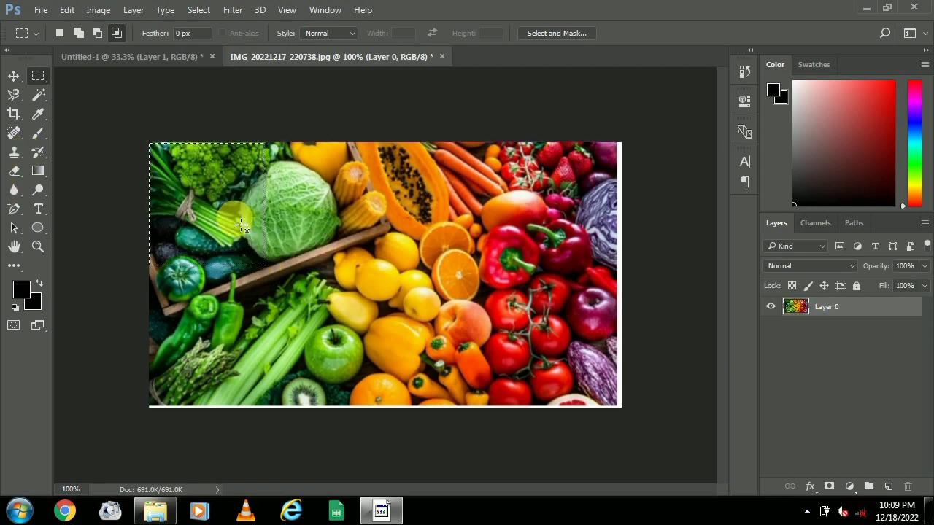
{"action": "left_click", "coordinate": [160, 56]}
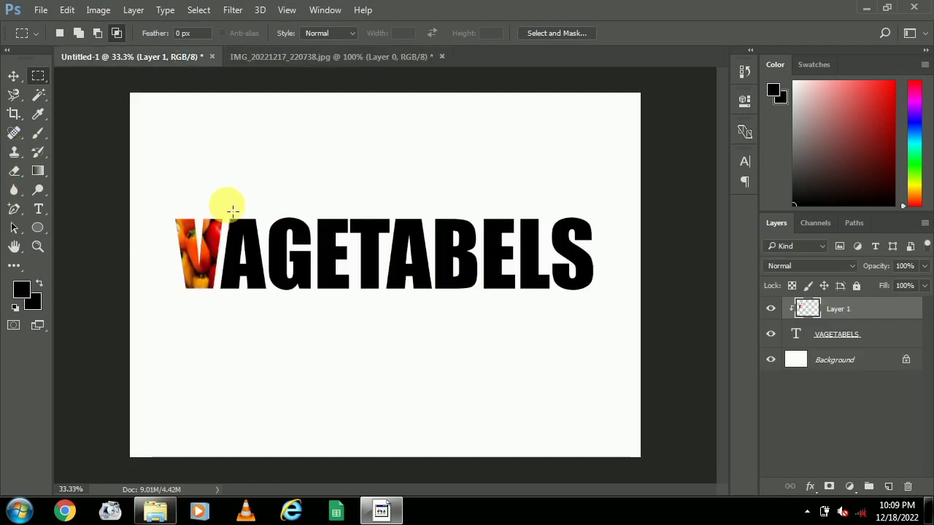
{"action": "key", "text": "ctrl+v"}
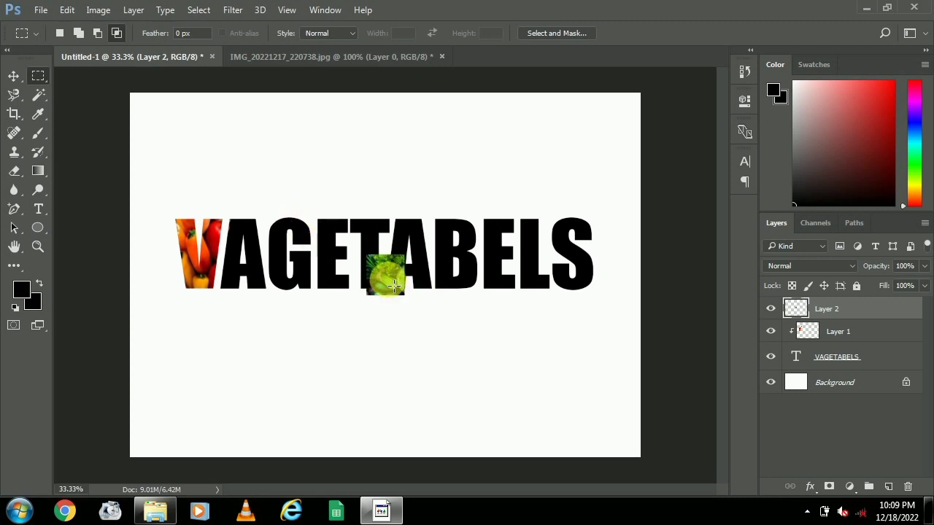
Free-transform the pasted green vegetables to about 243% width and 235% height so they cover the letters A and G
{"action": "key", "text": "ctrl+t"}
{"action": "left_click_drag", "start_coordinate": [394, 288], "coordinate": [250, 268]}
{"action": "left_click_drag", "start_coordinate": [277, 230], "coordinate": [283, 249]}
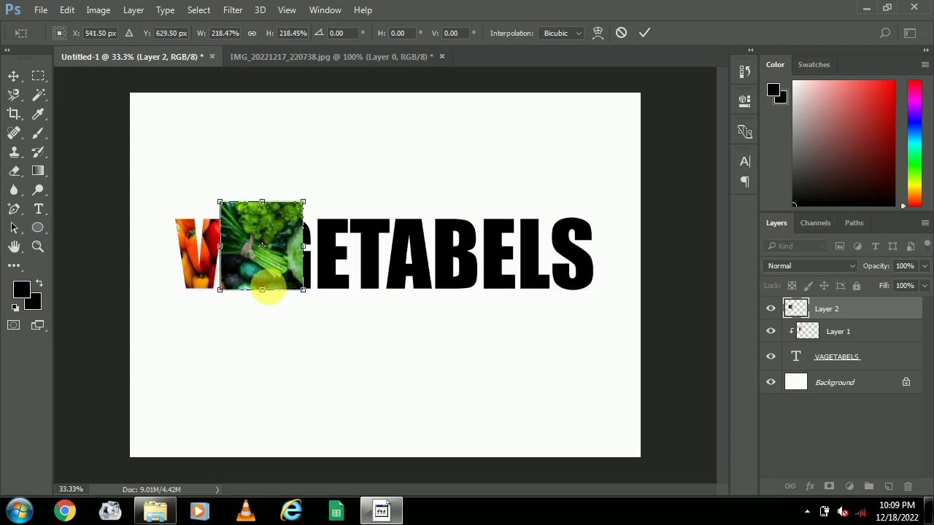
{"action": "mouse_move", "coordinate": [262, 290]}
{"action": "left_mouse_down"}
{"action": "mouse_move", "coordinate": [265, 317]}
{"action": "mouse_move", "coordinate": [269, 296]}
{"action": "left_mouse_up"}
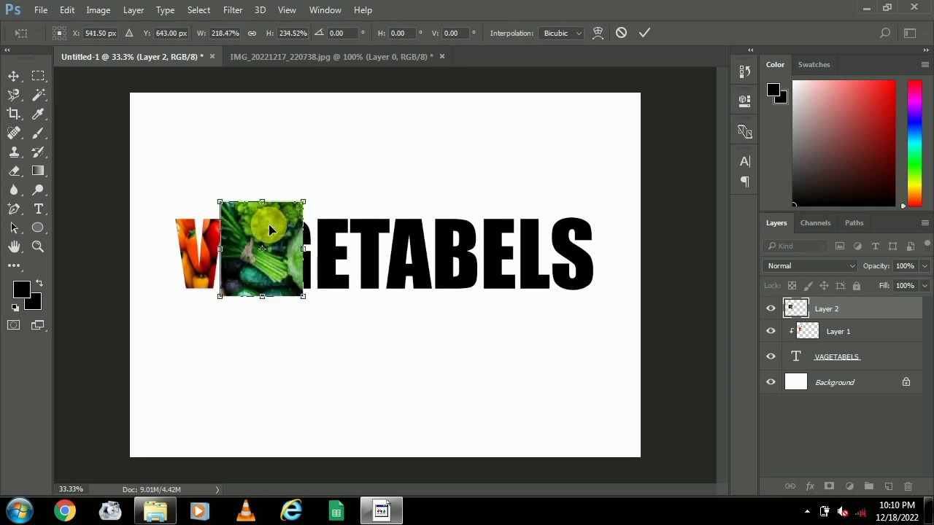
{"action": "mouse_move", "coordinate": [269, 224]}
{"action": "left_mouse_down"}
{"action": "mouse_move", "coordinate": [269, 237]}
{"action": "mouse_move", "coordinate": [270, 229]}
{"action": "left_mouse_up"}
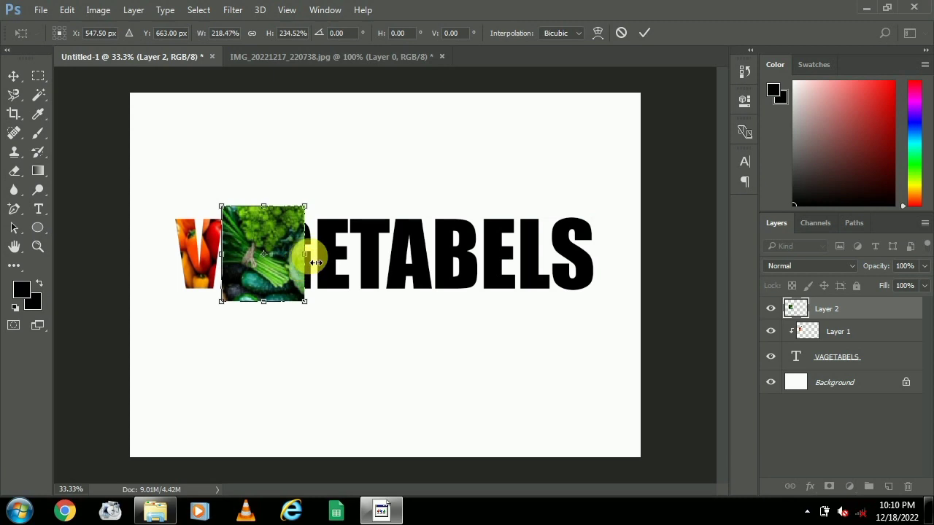
{"action": "left_click_drag", "start_coordinate": [316, 263], "coordinate": [324, 264]}
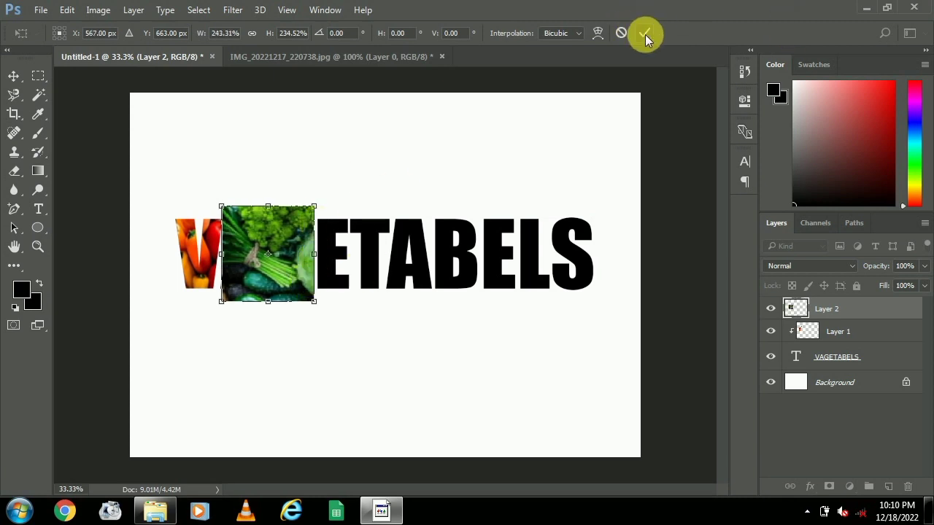
{"action": "left_click", "coordinate": [645, 34]}
Clip the green vegetable layer to the VAGETABELS text, reposition it over the letters A and G and widen it to about 103%
{"action": "right_click", "coordinate": [814, 314]}
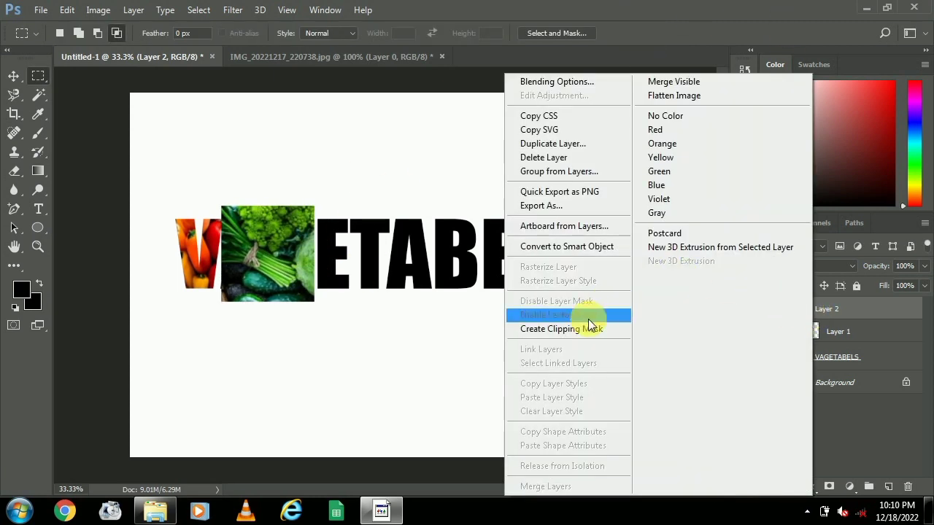
{"action": "left_click", "coordinate": [590, 329]}
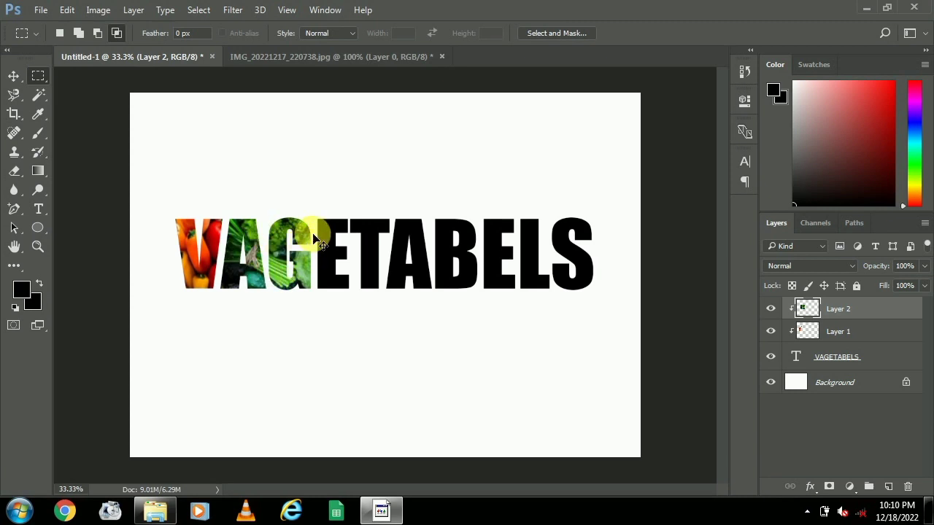
{"action": "key", "text": "ctrl+t"}
{"action": "mouse_move", "coordinate": [285, 254]}
{"action": "left_mouse_down"}
{"action": "mouse_move", "coordinate": [288, 268]}
{"action": "mouse_move", "coordinate": [277, 259]}
{"action": "left_mouse_up"}
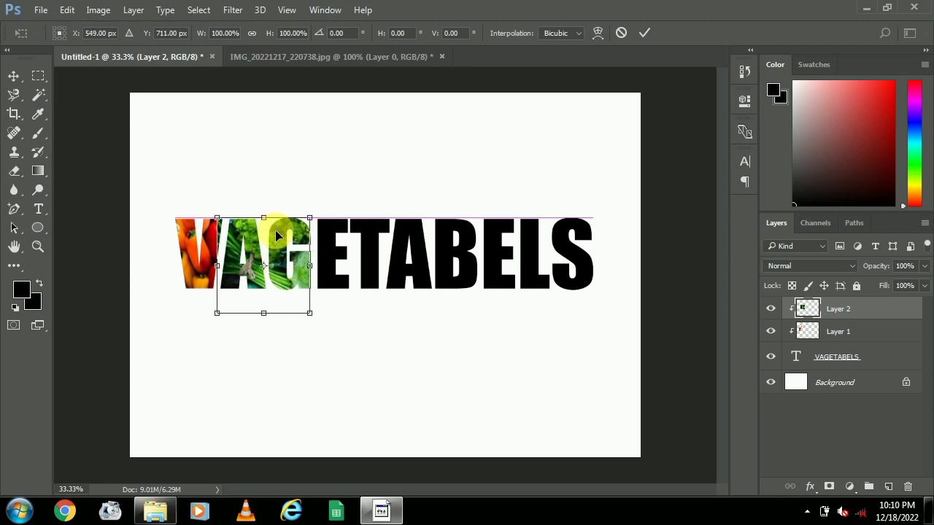
{"action": "left_click", "coordinate": [646, 33]}
{"action": "left_click_drag", "start_coordinate": [346, 259], "coordinate": [318, 266]}
{"action": "key", "text": "ctrl+t"}
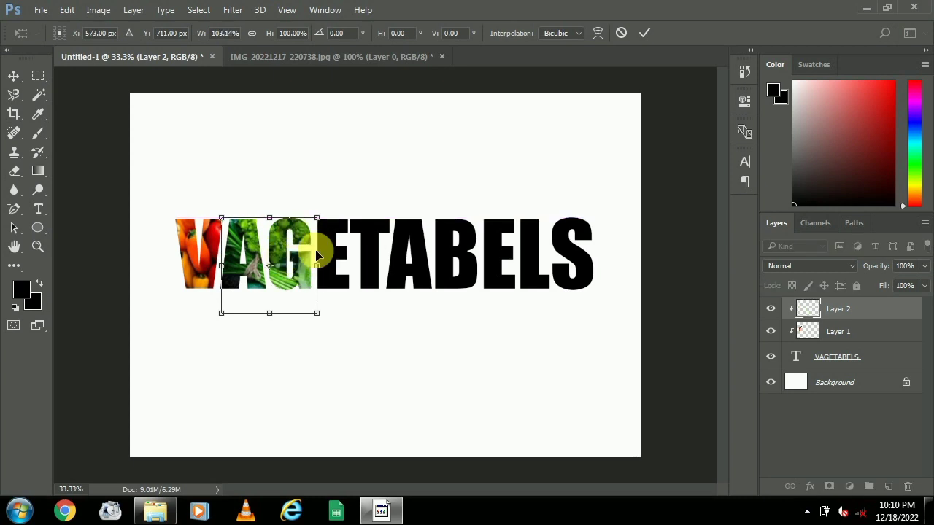
{"action": "left_click", "coordinate": [645, 33]}
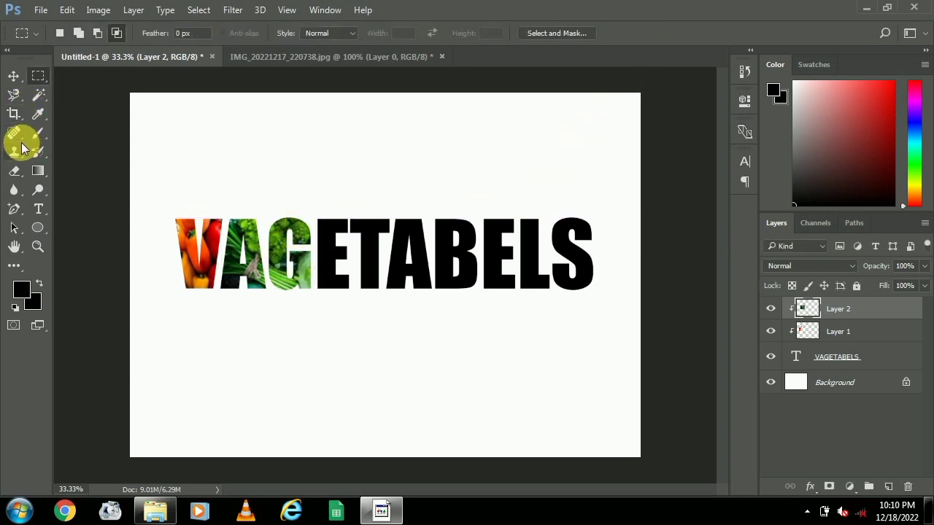
Erase the edges of the clipped green vegetable image beside the letters E and V with the 92 px Eraser
{"action": "right_click", "coordinate": [16, 174]}
{"action": "left_click", "coordinate": [67, 167]}
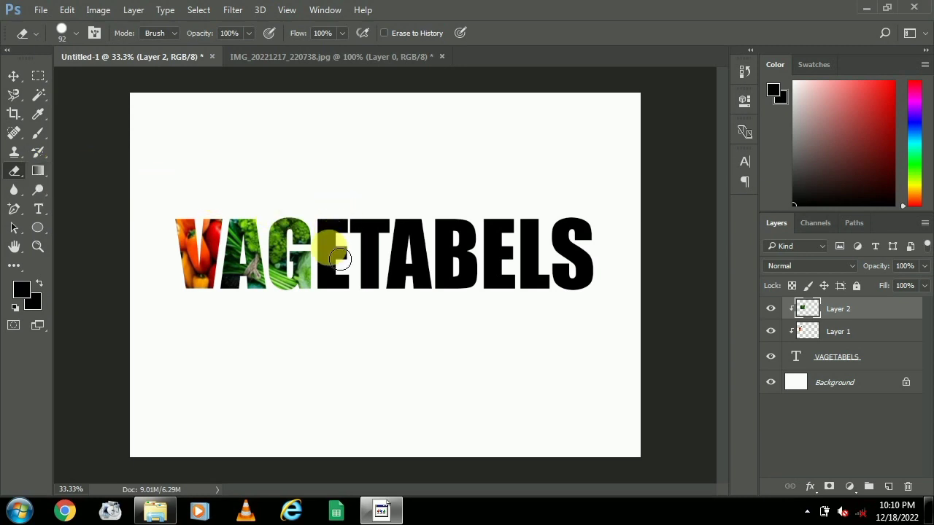
{"action": "mouse_move", "coordinate": [335, 302]}
{"action": "left_mouse_down"}
{"action": "mouse_move", "coordinate": [290, 340]}
{"action": "mouse_move", "coordinate": [231, 289]}
{"action": "mouse_move", "coordinate": [219, 230]}
{"action": "left_mouse_up"}
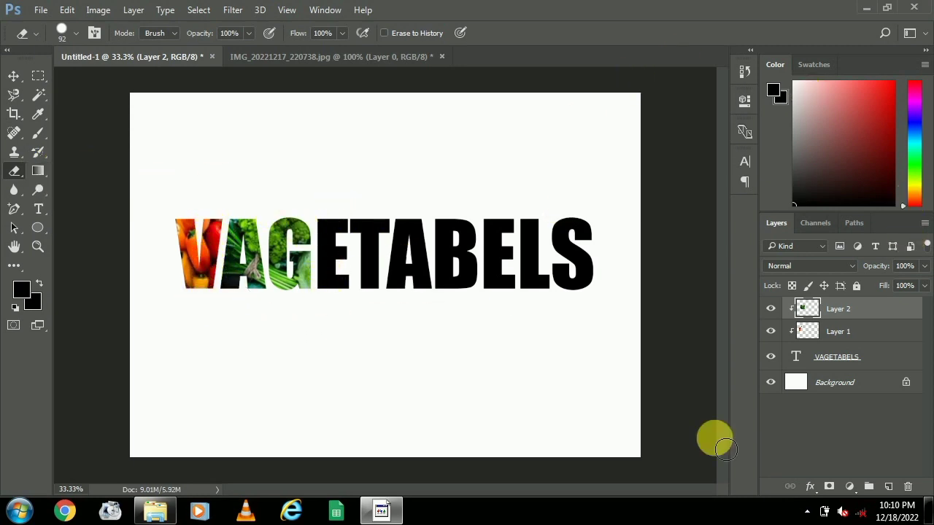
Try to select a new rectangular area at the upper middle of the IMG_20221217_220738.jpg photo
{"action": "left_click", "coordinate": [313, 58]}
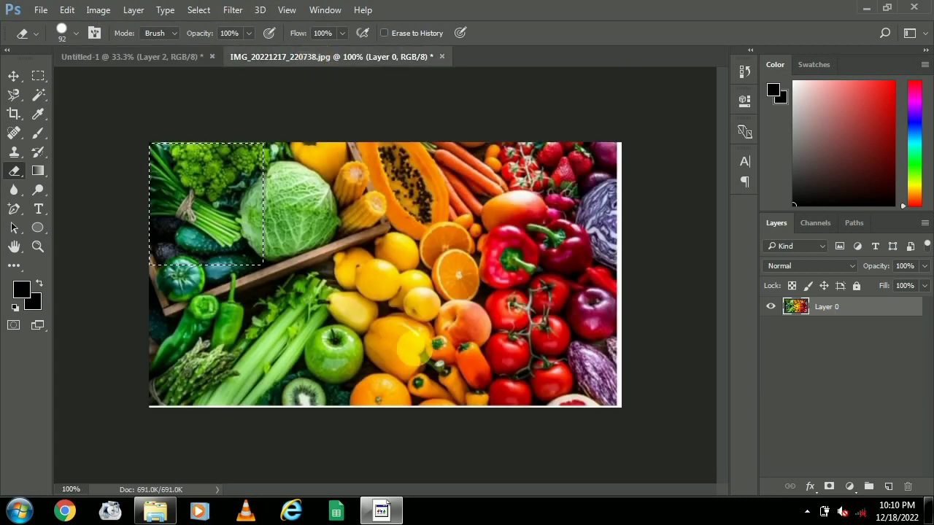
{"action": "key", "text": "m"}
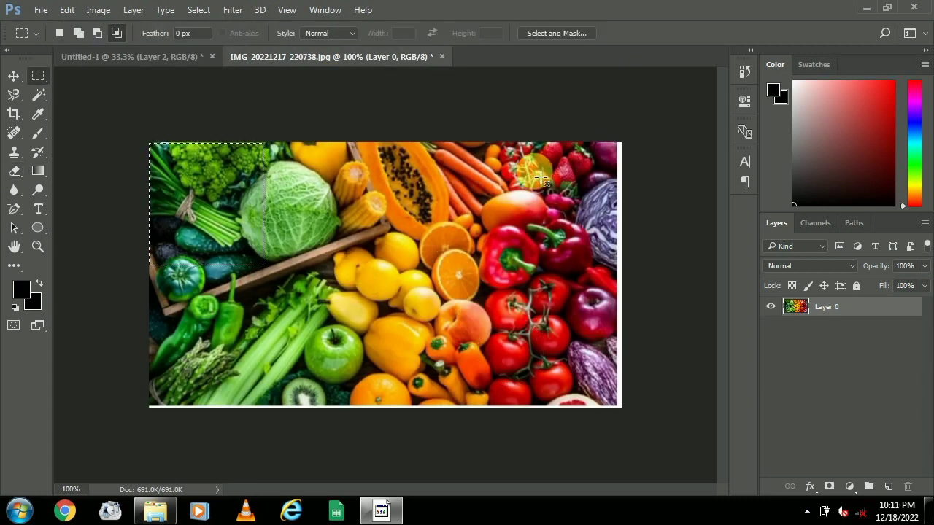
{"action": "left_click_drag", "start_coordinate": [309, 125], "coordinate": [434, 248]}
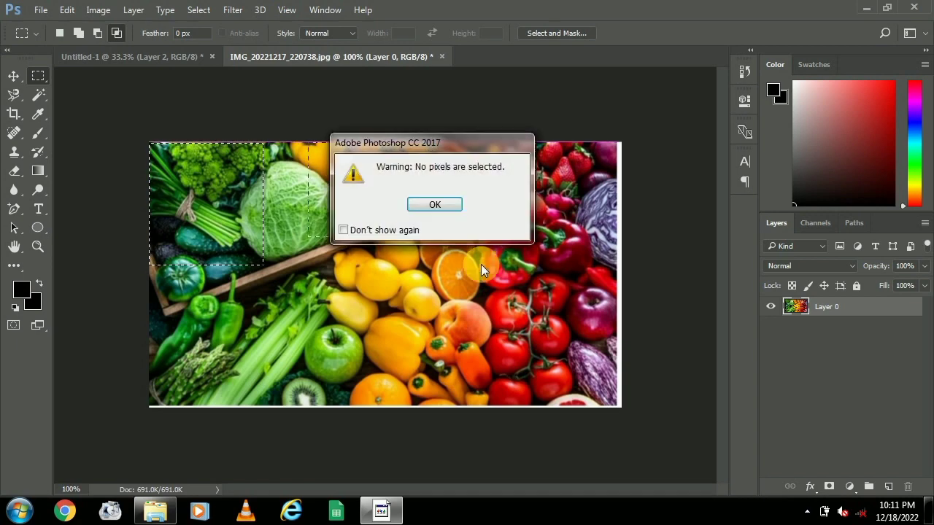
{"action": "left_click", "coordinate": [461, 204]}
Open the photo IMG_20221217_220802 from the ScreenRec_app folder
{"action": "left_click", "coordinate": [41, 10]}
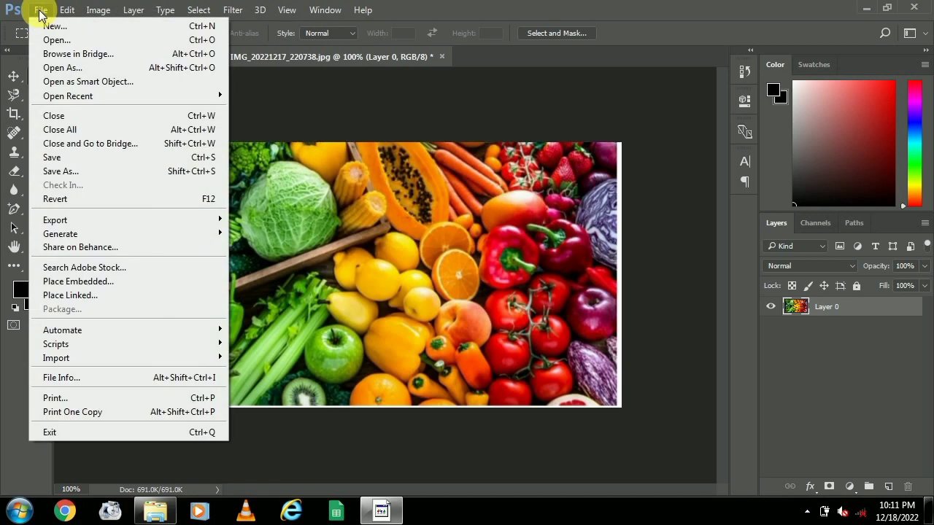
{"action": "left_click", "coordinate": [55, 39]}
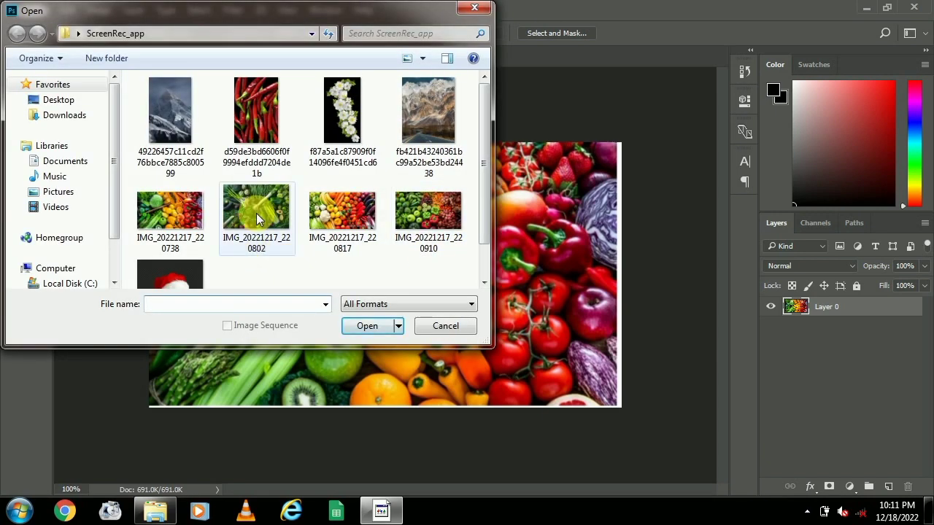
{"action": "left_click", "coordinate": [256, 213]}
{"action": "left_click", "coordinate": [372, 328]}
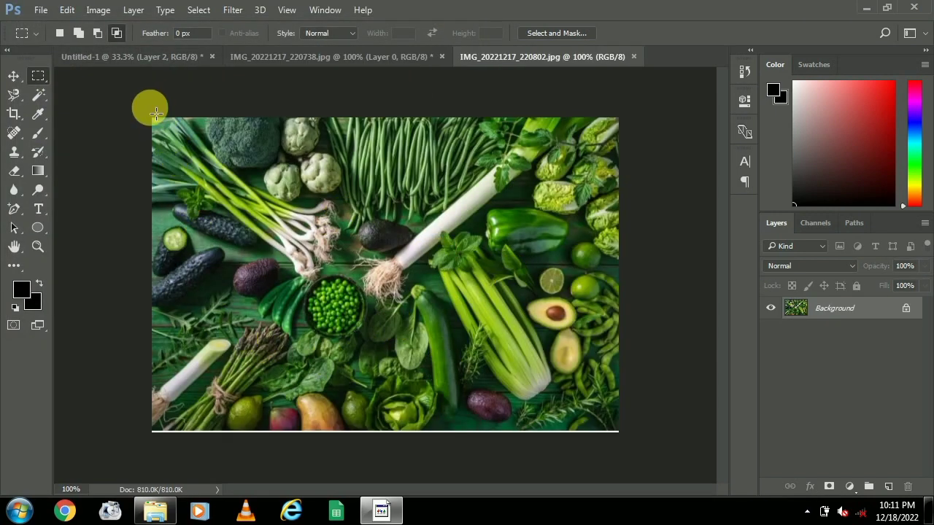
Unlock the photo's background layer, then copy its left half and paste it into the Untitled-1 document
{"action": "left_click_drag", "start_coordinate": [172, 99], "coordinate": [226, 251]}
{"action": "key", "text": "Return"}
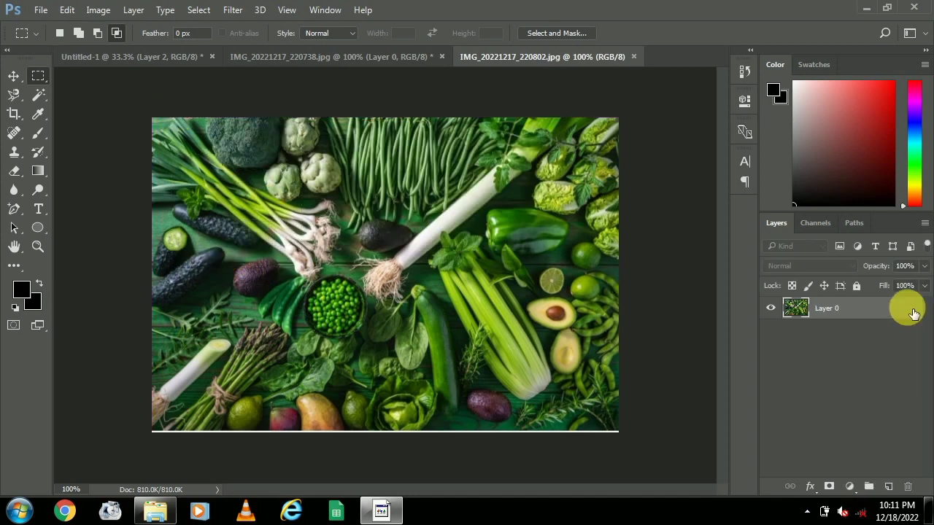
{"action": "left_click", "coordinate": [915, 313]}
{"action": "left_click_drag", "start_coordinate": [146, 122], "coordinate": [386, 447]}
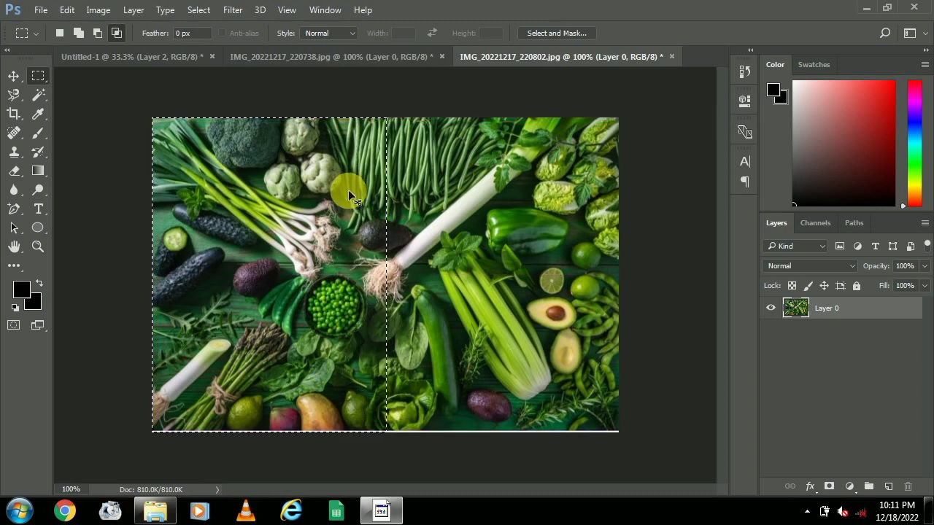
{"action": "left_click", "coordinate": [203, 59]}
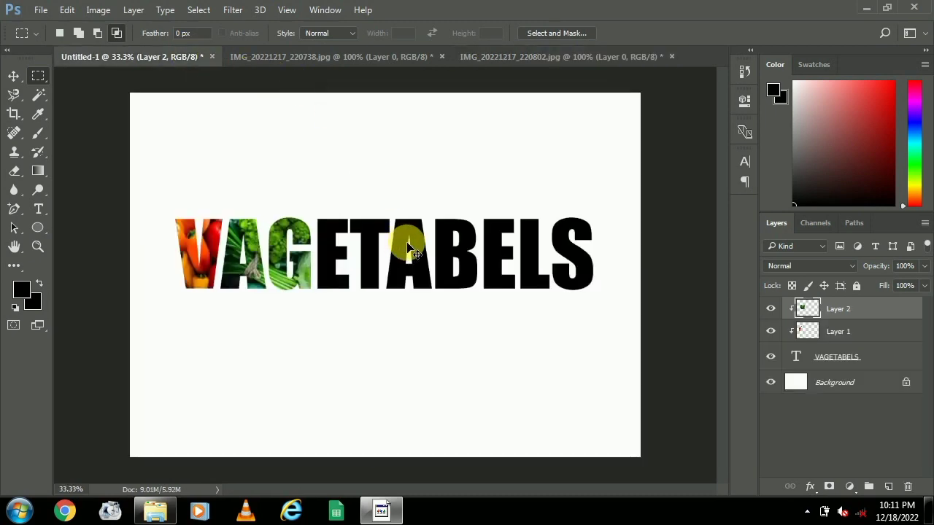
{"action": "key", "text": "ctrl+v"}
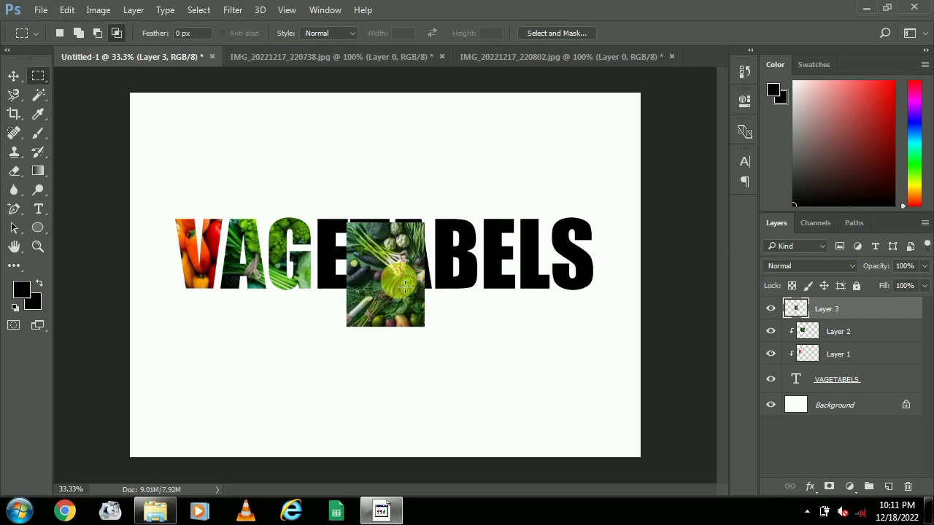
Move the pasted vegetable image over the letters E and T and clip it to the VAGETABELS text
{"action": "left_click_drag", "start_coordinate": [405, 286], "coordinate": [372, 263]}
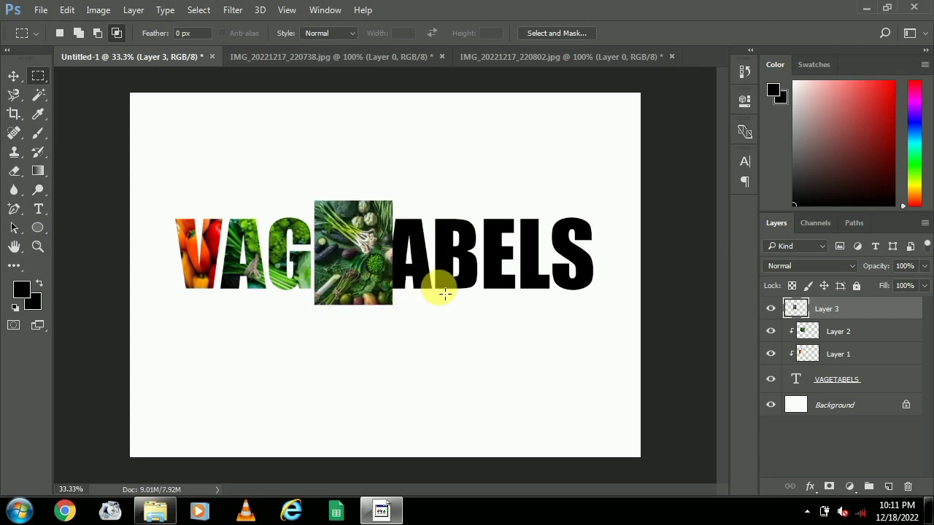
{"action": "right_click", "coordinate": [816, 309]}
{"action": "left_click", "coordinate": [547, 332]}
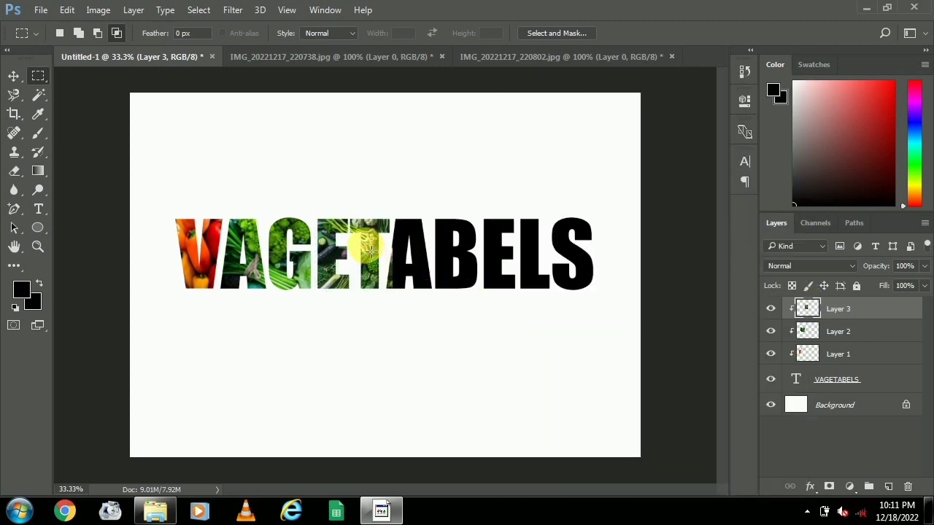
Free-transform the clipped image to about 148% width and 101% height so it also covers the second letter A
{"action": "key", "text": "ctrl+t"}
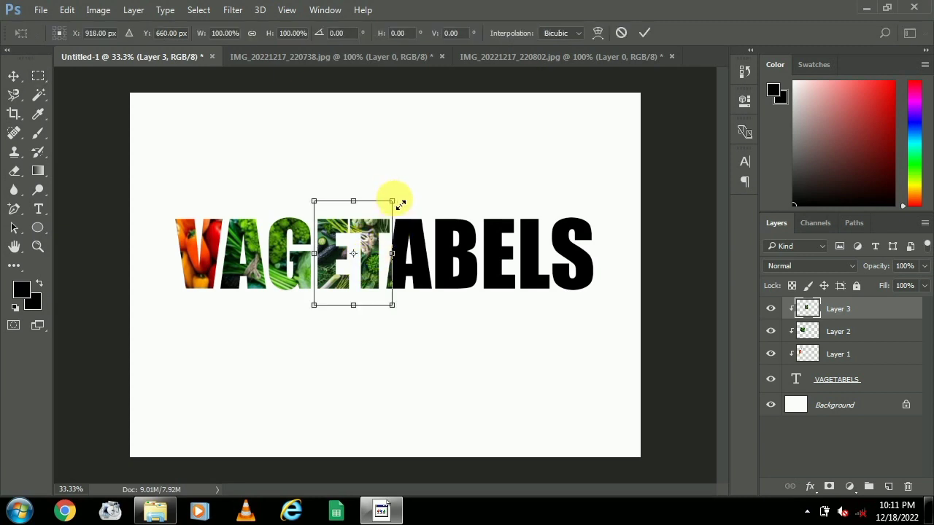
{"action": "left_click_drag", "start_coordinate": [400, 205], "coordinate": [436, 203]}
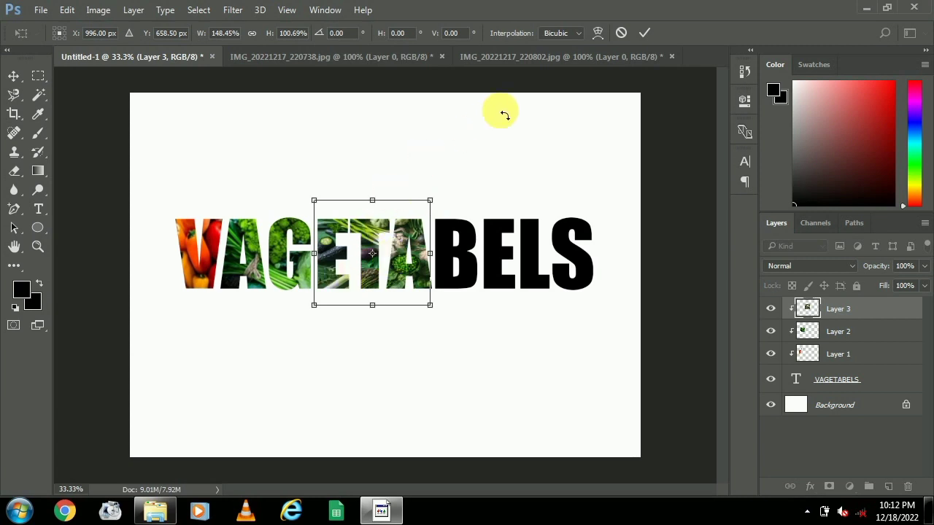
{"action": "left_click", "coordinate": [640, 31]}
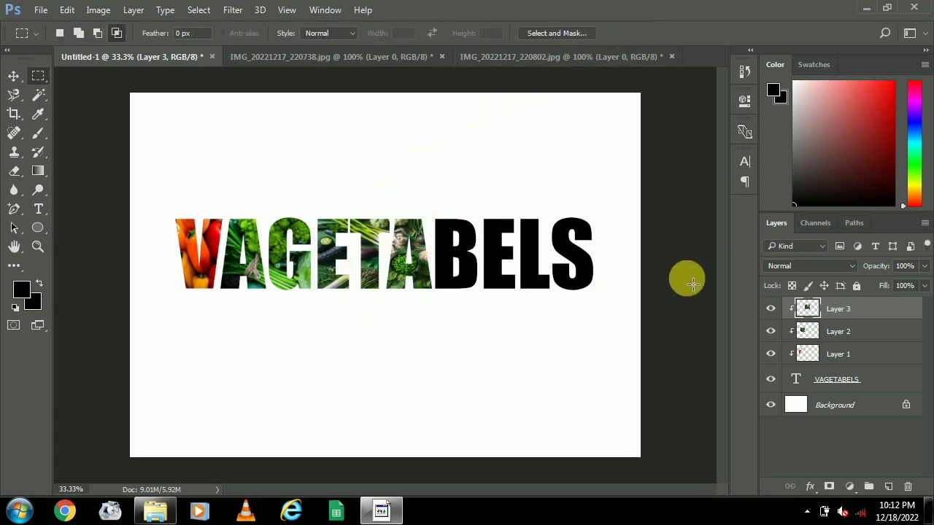
{"action": "left_click_drag", "start_coordinate": [22, 182], "coordinate": [92, 168]}
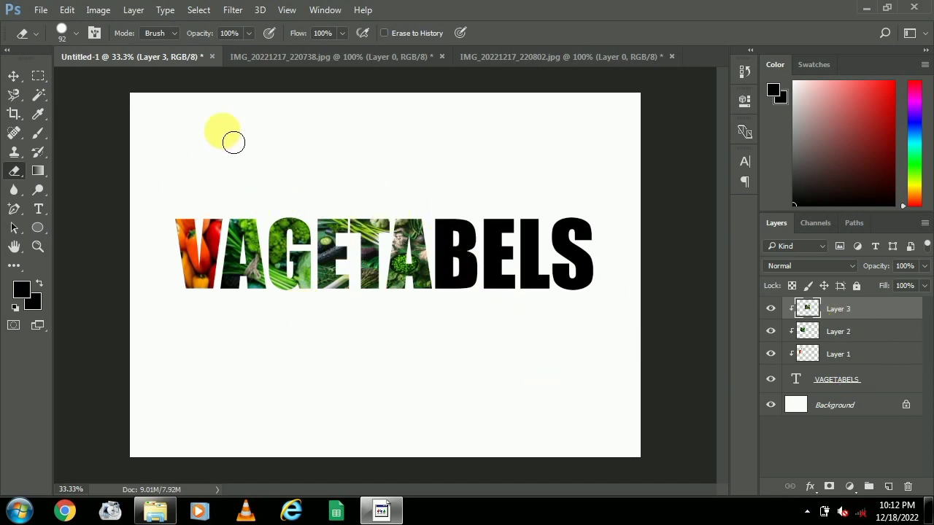
{"action": "left_click", "coordinate": [488, 54]}
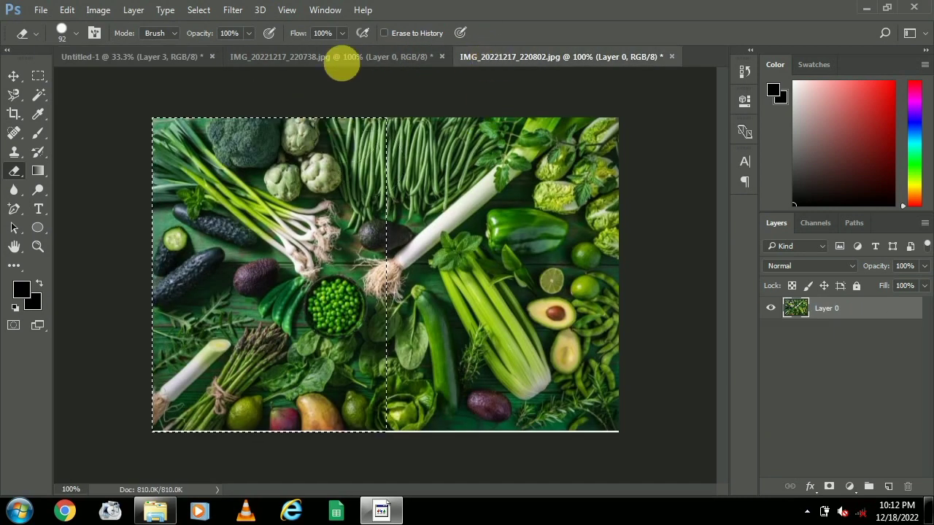
{"action": "left_click", "coordinate": [334, 56]}
{"action": "left_click", "coordinate": [141, 55]}
Open the photo IMG_20221217_220910 from the ScreenRec_app folder
{"action": "left_click", "coordinate": [38, 14]}
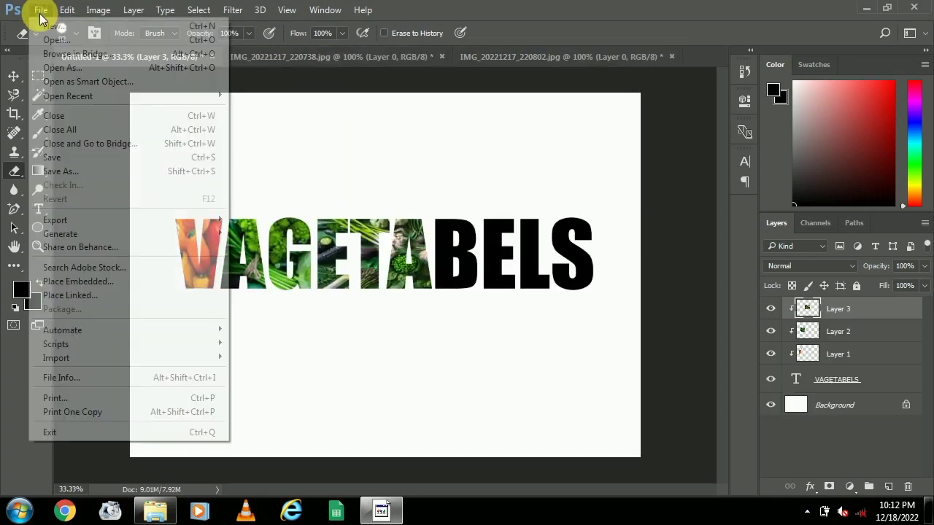
{"action": "left_click", "coordinate": [244, 95]}
{"action": "key", "text": "ctrl+o"}
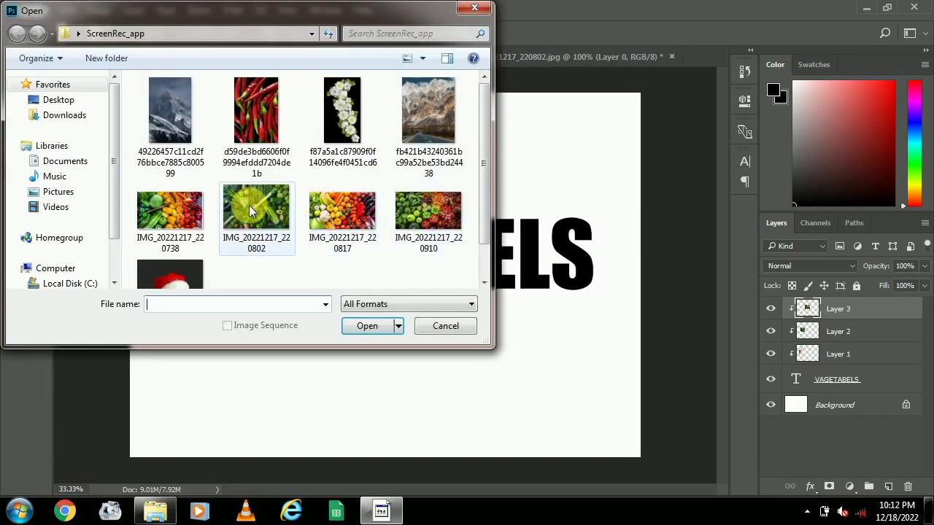
{"action": "left_click", "coordinate": [416, 219]}
{"action": "left_click", "coordinate": [365, 326]}
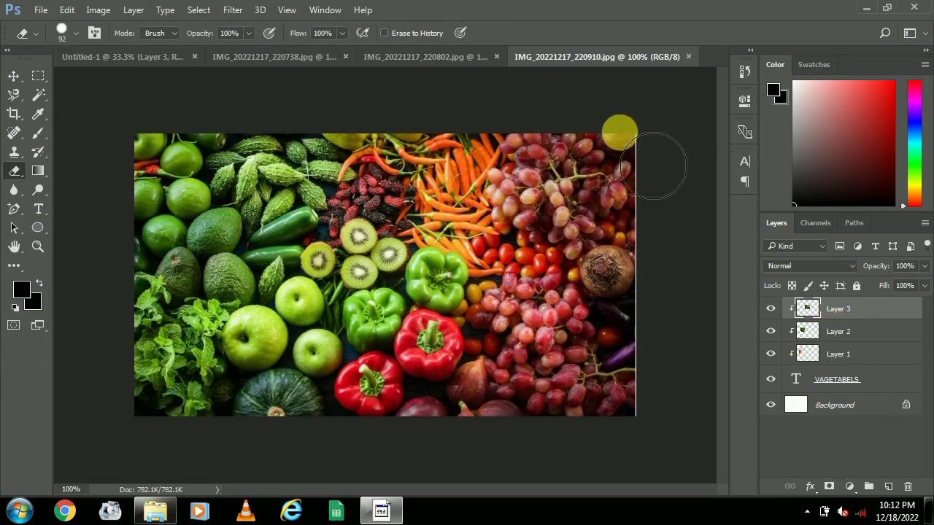
Unlock the photo's background layer, copy a lower-middle area about 3.9 x 3.5 in with peppers and kiwis, and paste it into Untitled-1
{"action": "left_click", "coordinate": [13, 75]}
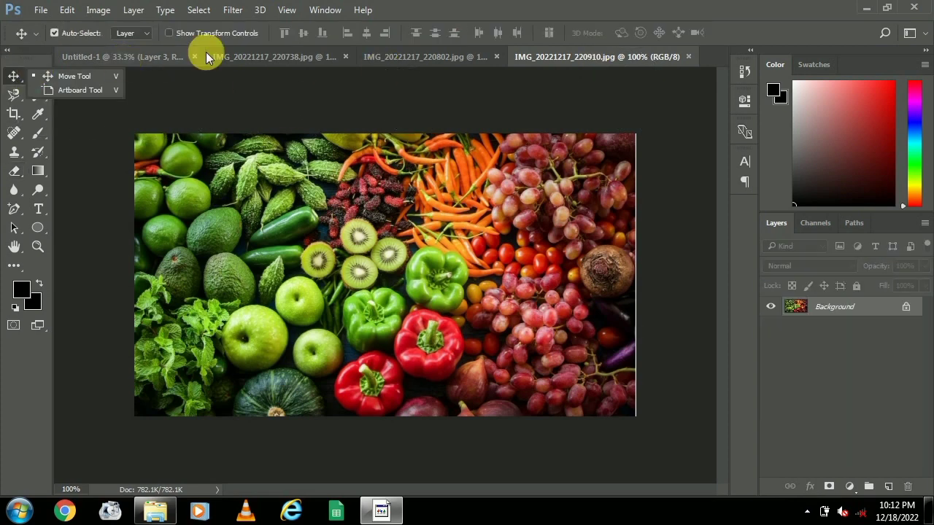
{"action": "left_click", "coordinate": [906, 308]}
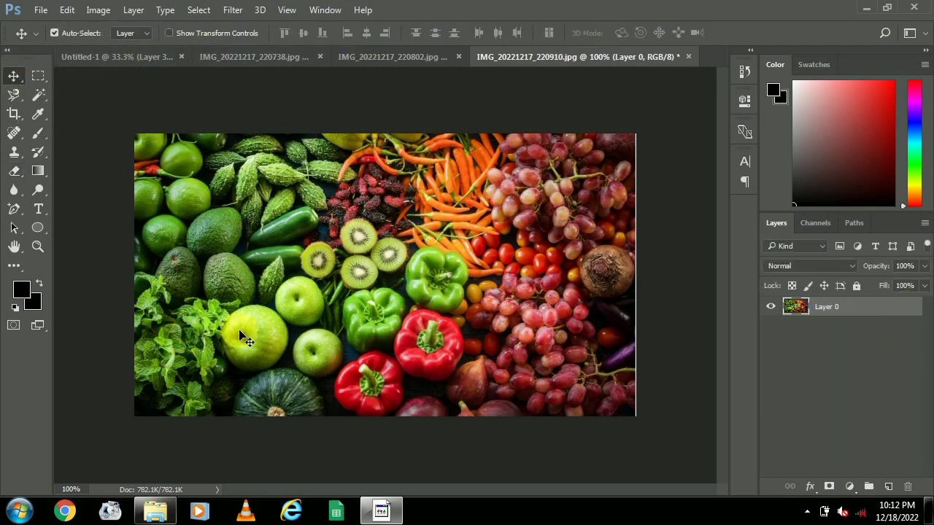
{"action": "key", "text": "m"}
{"action": "left_click_drag", "start_coordinate": [281, 235], "coordinate": [491, 442]}
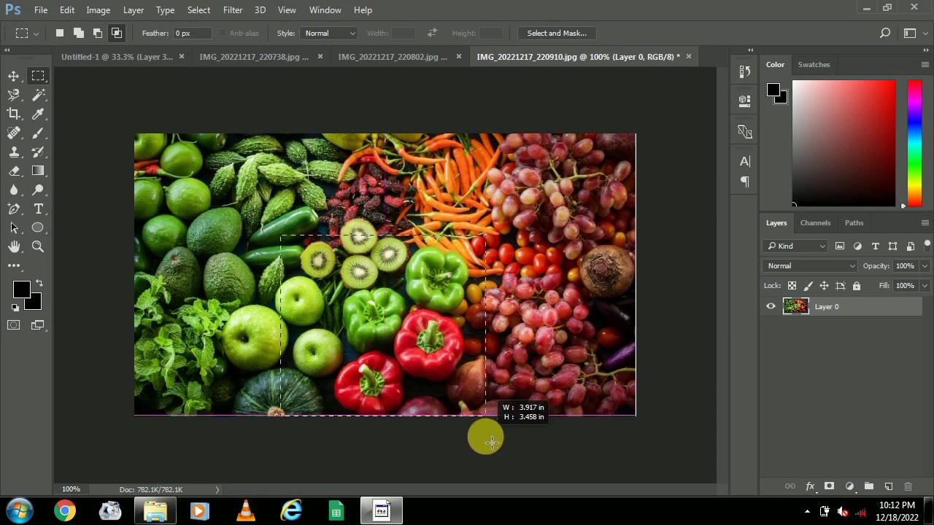
{"action": "left_click", "coordinate": [139, 55]}
{"action": "key", "text": "ctrl+v"}
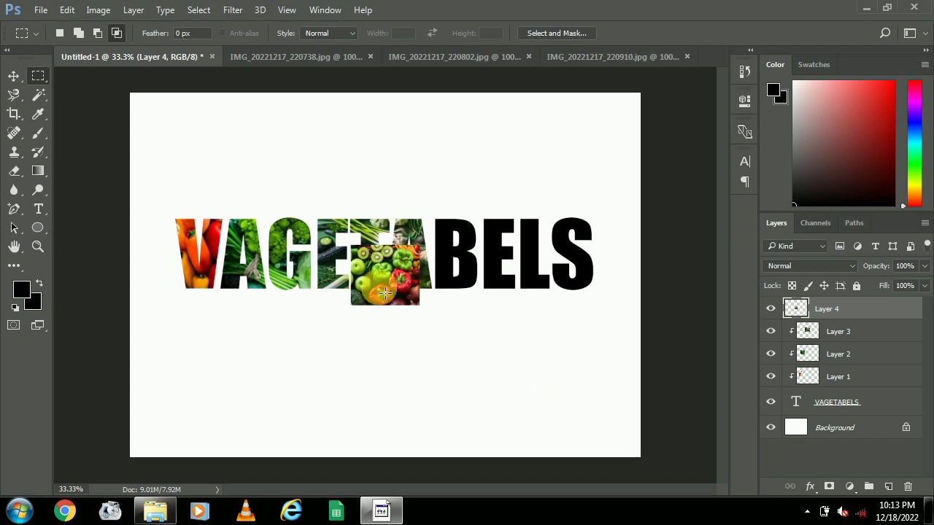
Move the pasted peppers-and-kiwis image over the letters B and E and clip it to the VAGETABELS text
{"action": "left_click_drag", "start_coordinate": [388, 285], "coordinate": [461, 256]}
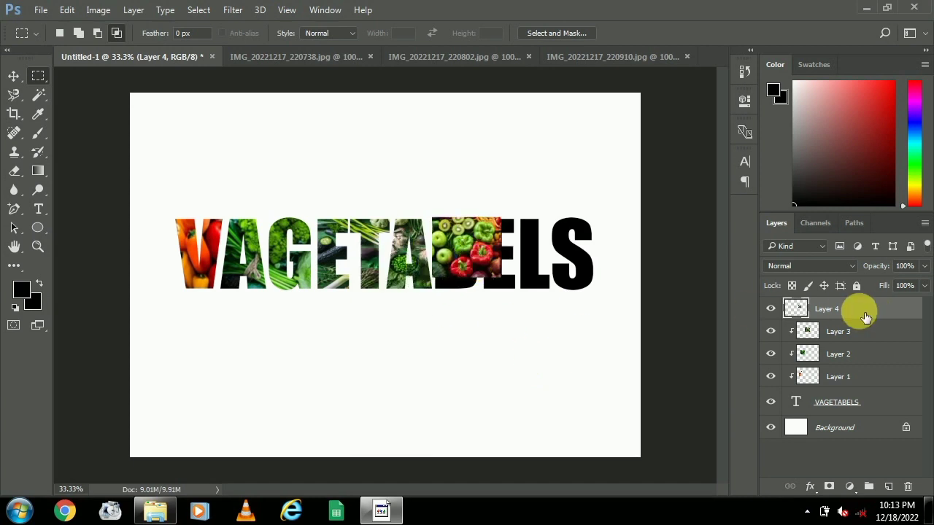
{"action": "right_click", "coordinate": [850, 309]}
{"action": "left_click", "coordinate": [577, 328]}
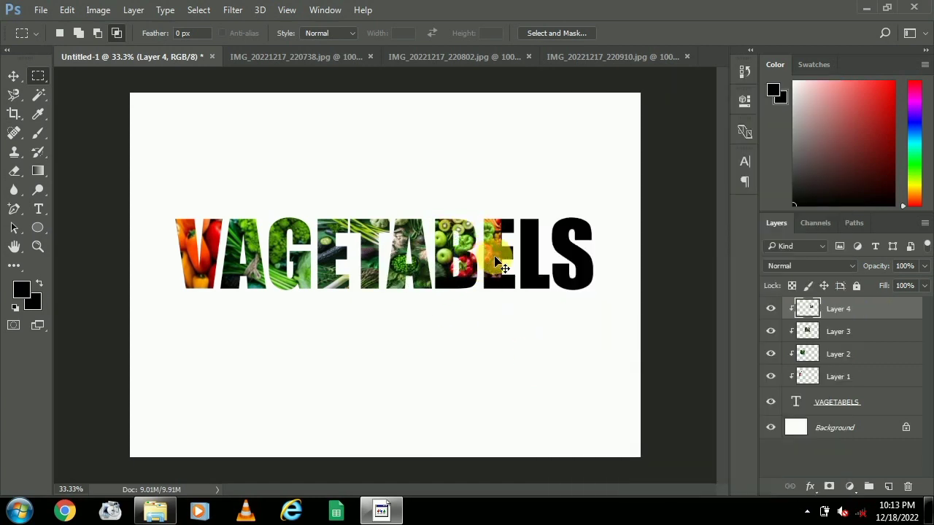
Free-transform the clipped image to about 172% width and 121% height to cover B, E and L, and erase along its left edge
{"action": "key", "text": "ctrl+t"}
{"action": "mouse_move", "coordinate": [473, 292]}
{"action": "left_mouse_down"}
{"action": "mouse_move", "coordinate": [475, 306]}
{"action": "mouse_move", "coordinate": [468, 290]}
{"action": "left_mouse_up"}
{"action": "left_click_drag", "start_coordinate": [512, 265], "coordinate": [552, 266]}
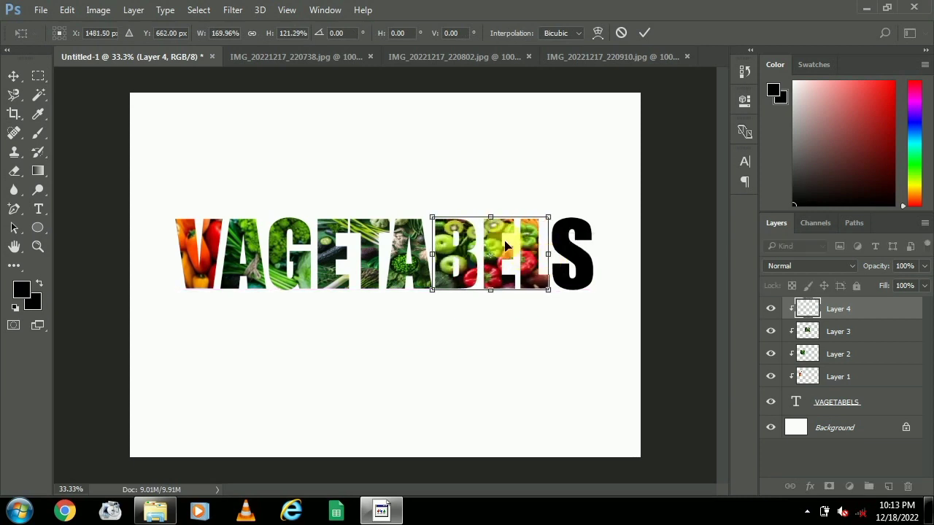
{"action": "left_click_drag", "start_coordinate": [441, 262], "coordinate": [439, 263]}
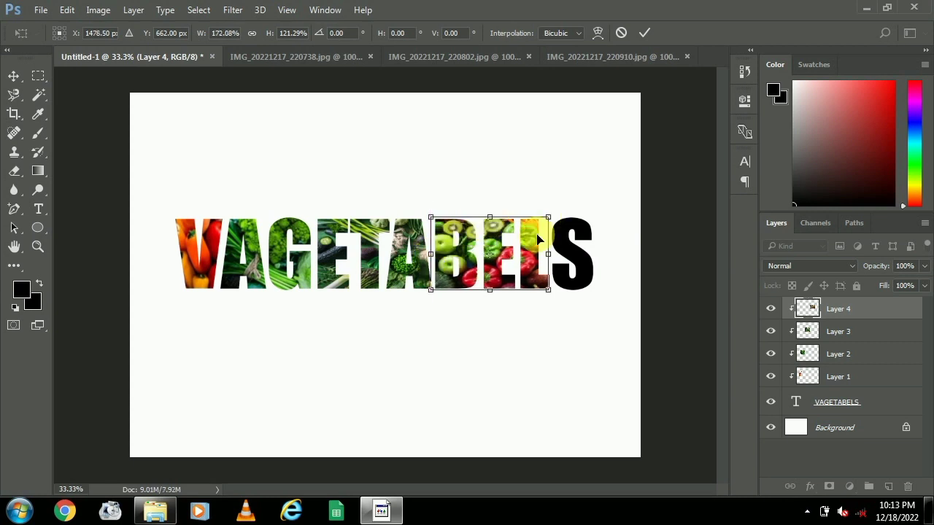
{"action": "left_click", "coordinate": [645, 32]}
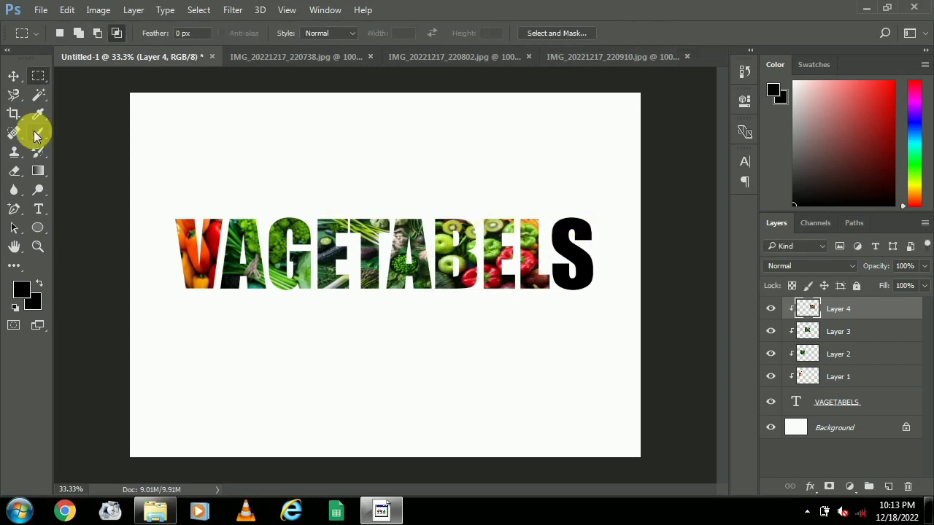
{"action": "left_click_drag", "start_coordinate": [14, 171], "coordinate": [70, 169]}
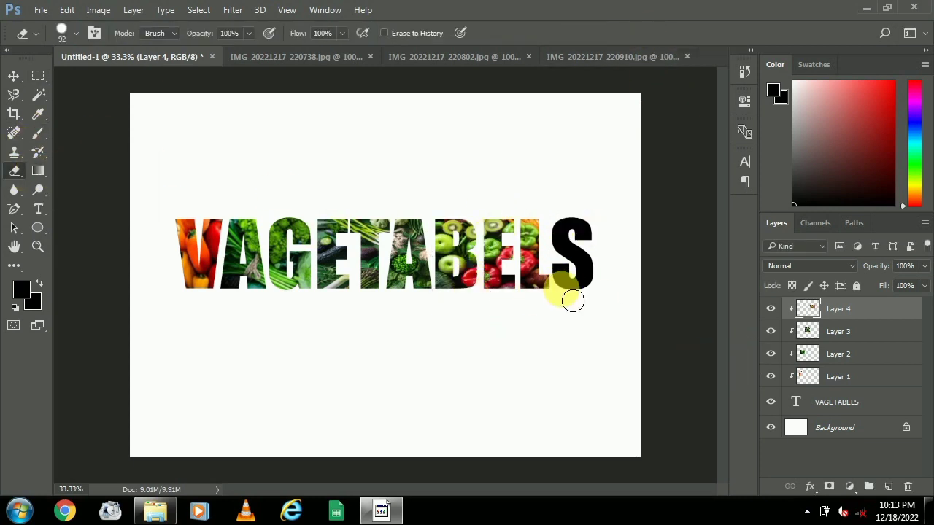
{"action": "left_click_drag", "start_coordinate": [409, 178], "coordinate": [425, 289]}
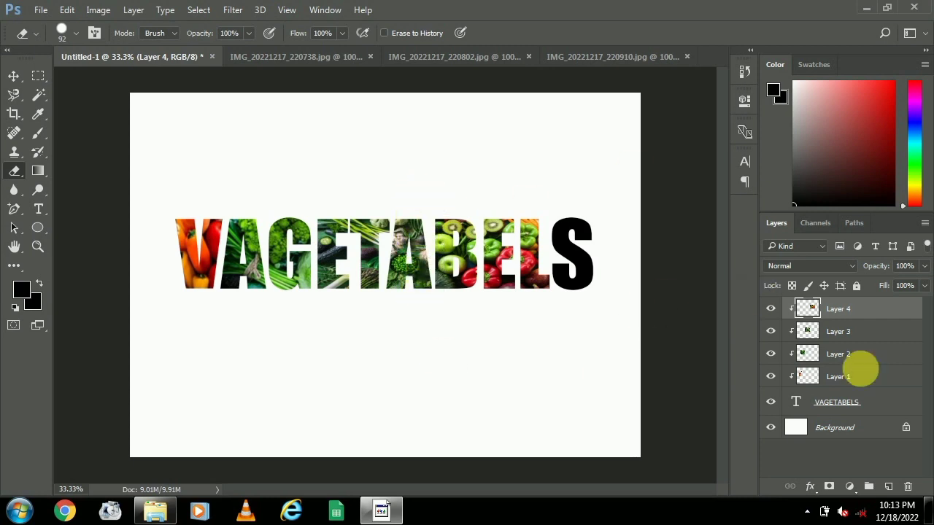
Copy the leafy mint area in the lower-left corner of IMG_20221217_220910 and paste it into Untitled-1
{"action": "left_click", "coordinate": [610, 59]}
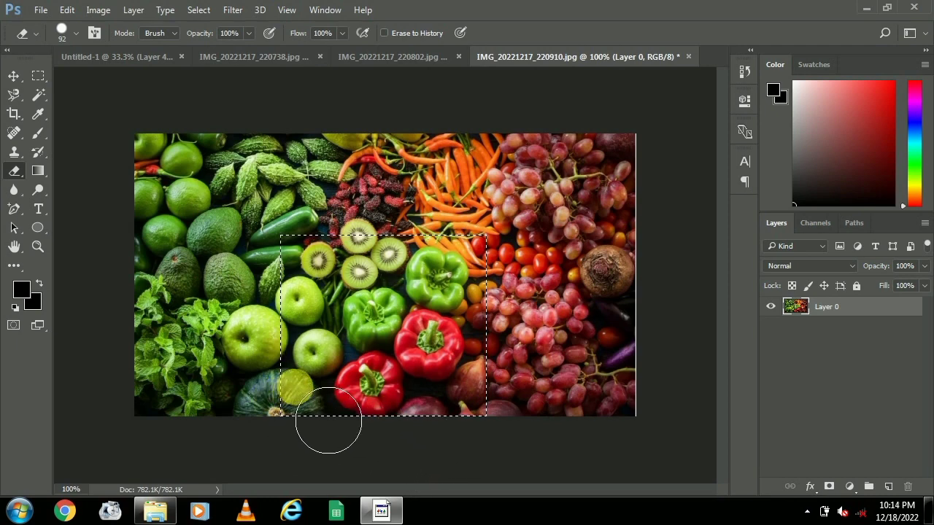
{"action": "key", "text": "m"}
{"action": "left_click_drag", "start_coordinate": [122, 296], "coordinate": [229, 433]}
{"action": "key", "text": "Return"}
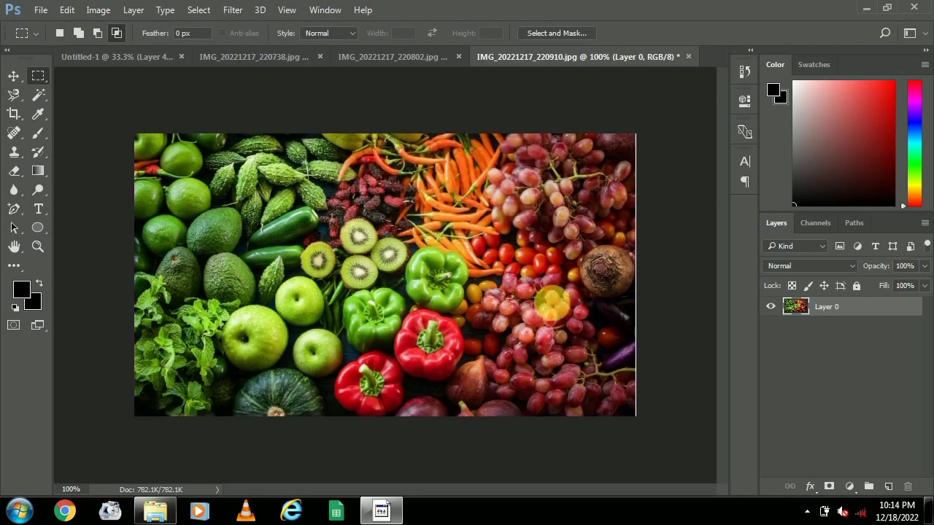
{"action": "left_click_drag", "start_coordinate": [142, 303], "coordinate": [232, 413]}
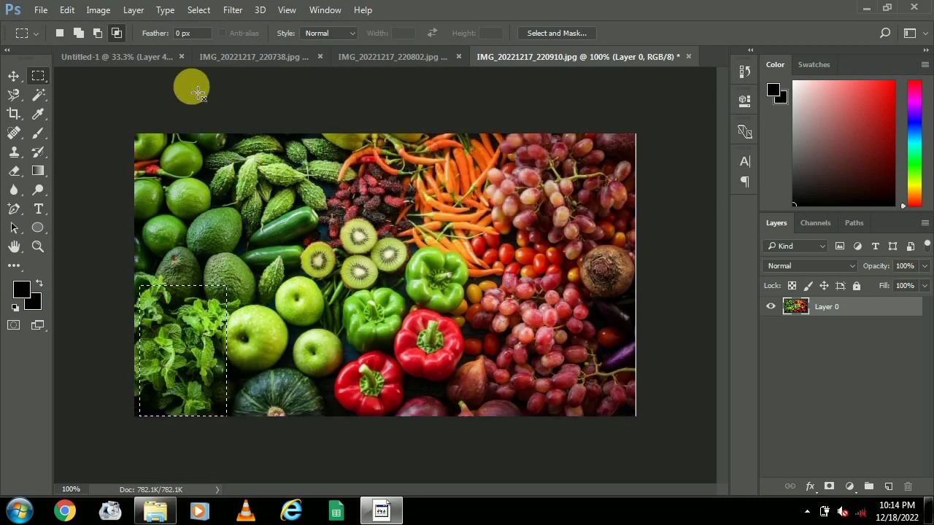
{"action": "key", "text": "ctrl+Tab"}
{"action": "key", "text": "ctrl+v"}
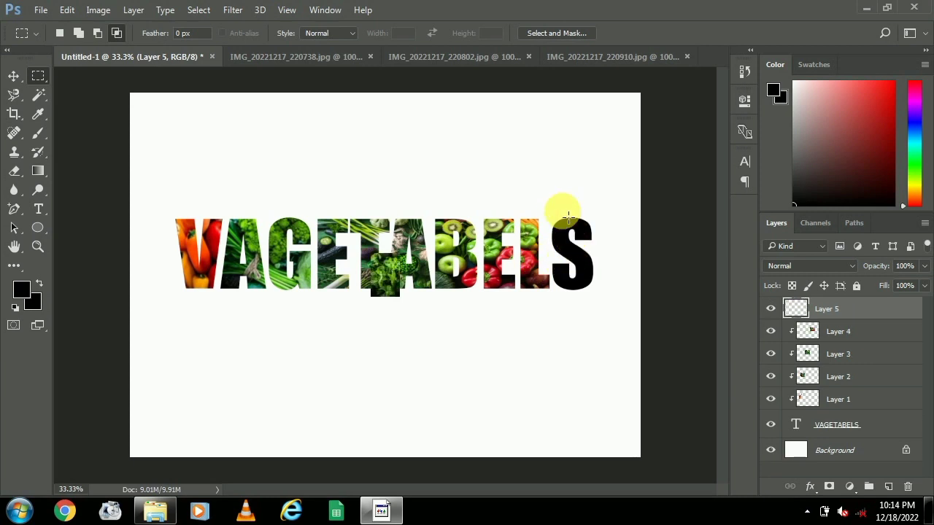
Move the pasted leaf image over the letter S and clip it to the VAGETABELS text
{"action": "left_click_drag", "start_coordinate": [437, 286], "coordinate": [592, 275]}
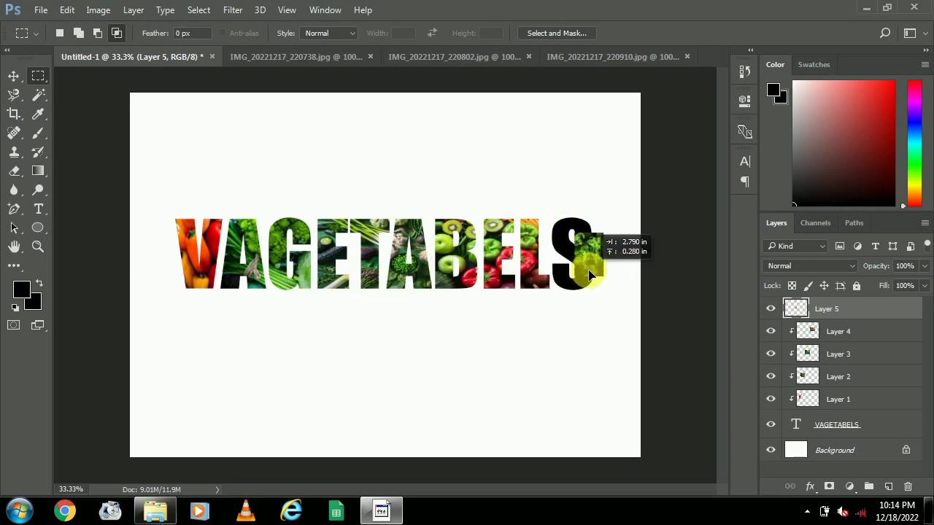
{"action": "right_click", "coordinate": [828, 311]}
{"action": "left_click", "coordinate": [557, 328]}
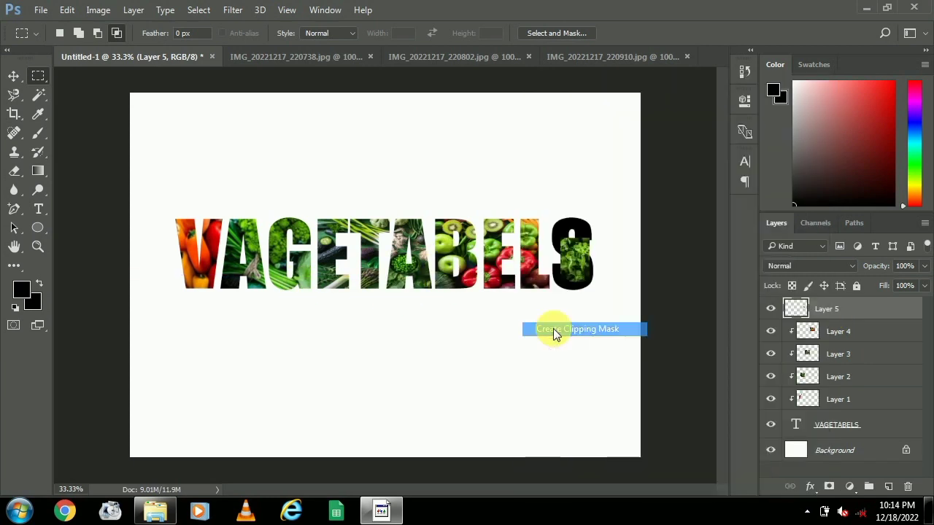
Free-transform the clipped leaf image to about 160% width and 198% height so it covers the whole S
{"action": "key", "text": "ctrl+t"}
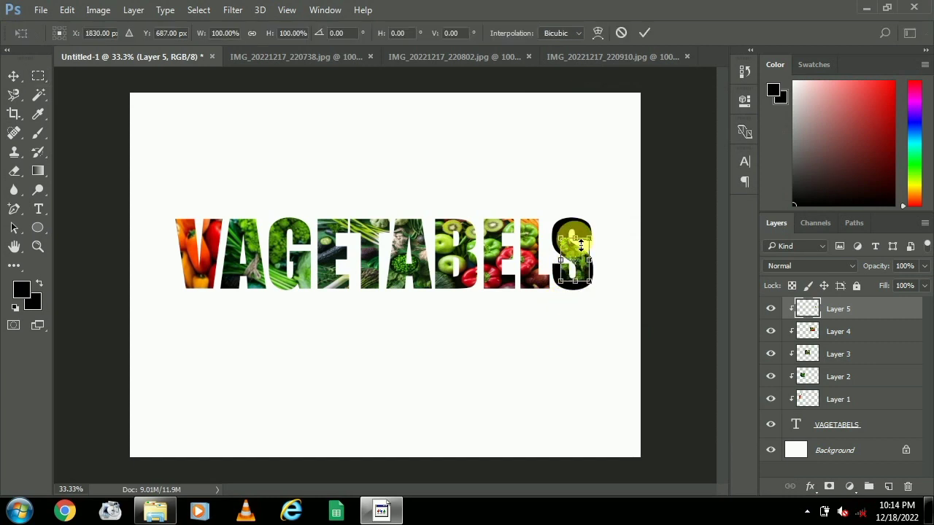
{"action": "left_click_drag", "start_coordinate": [581, 246], "coordinate": [581, 202]}
{"action": "mouse_move", "coordinate": [568, 254]}
{"action": "left_mouse_down"}
{"action": "mouse_move", "coordinate": [556, 254]}
{"action": "mouse_move", "coordinate": [595, 246]}
{"action": "mouse_move", "coordinate": [574, 250]}
{"action": "mouse_move", "coordinate": [576, 258]}
{"action": "left_mouse_up"}
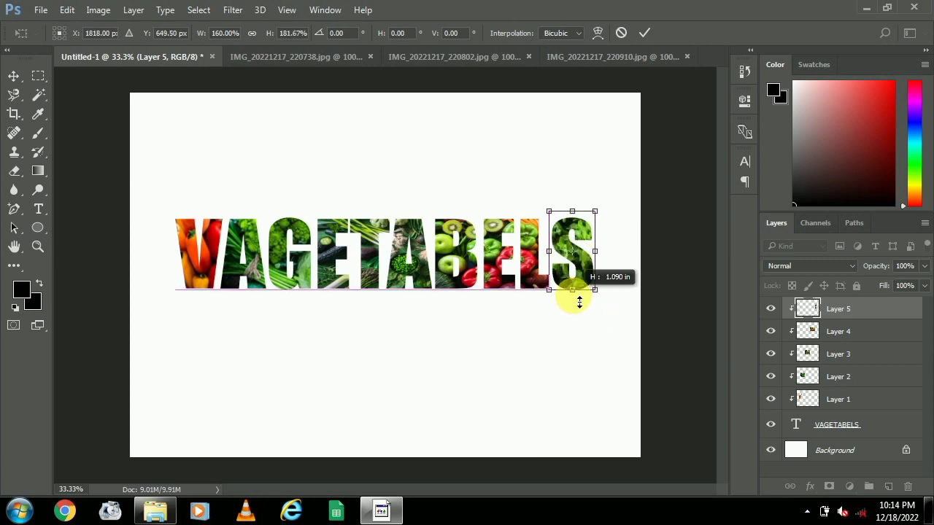
{"action": "left_click_drag", "start_coordinate": [579, 301], "coordinate": [572, 298]}
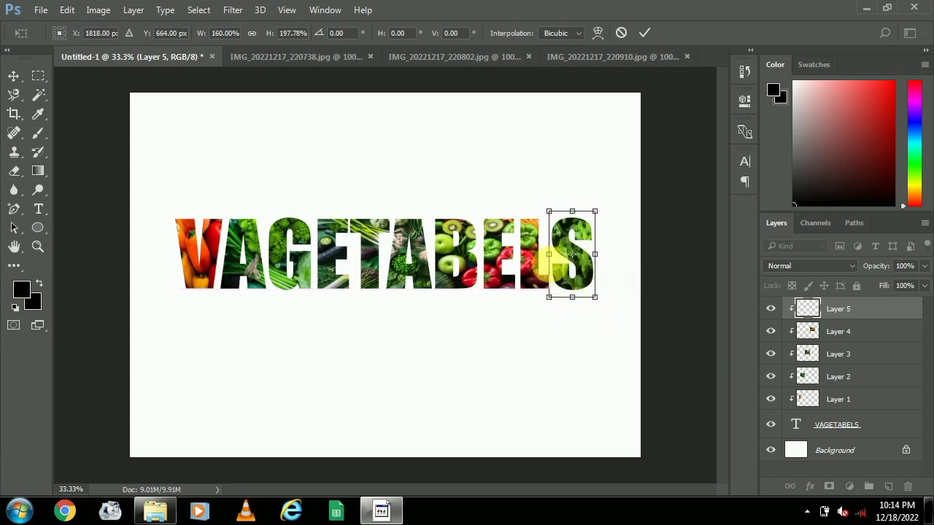
{"action": "left_click", "coordinate": [645, 33]}
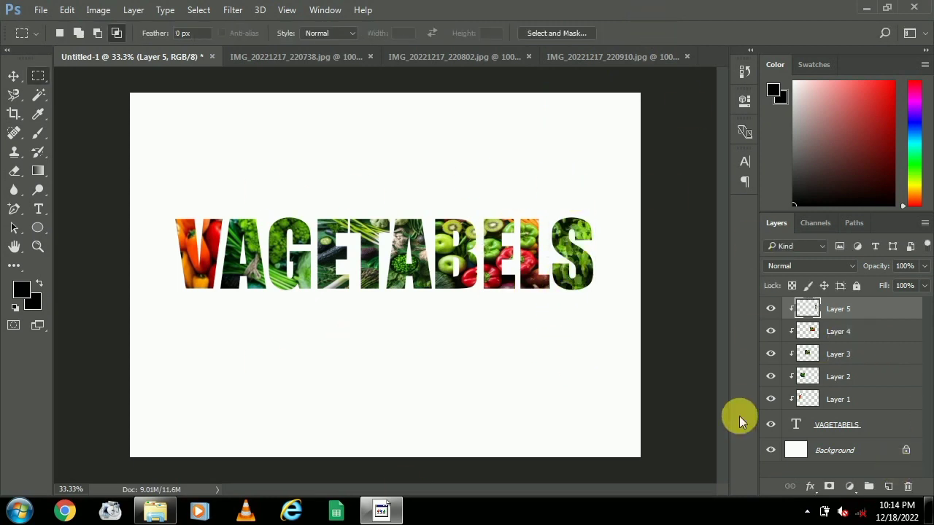
Apply a Levels adjustment to Layer 6 with a black input level of 15 and a midtone of 1.11
{"action": "left_click", "coordinate": [840, 424]}
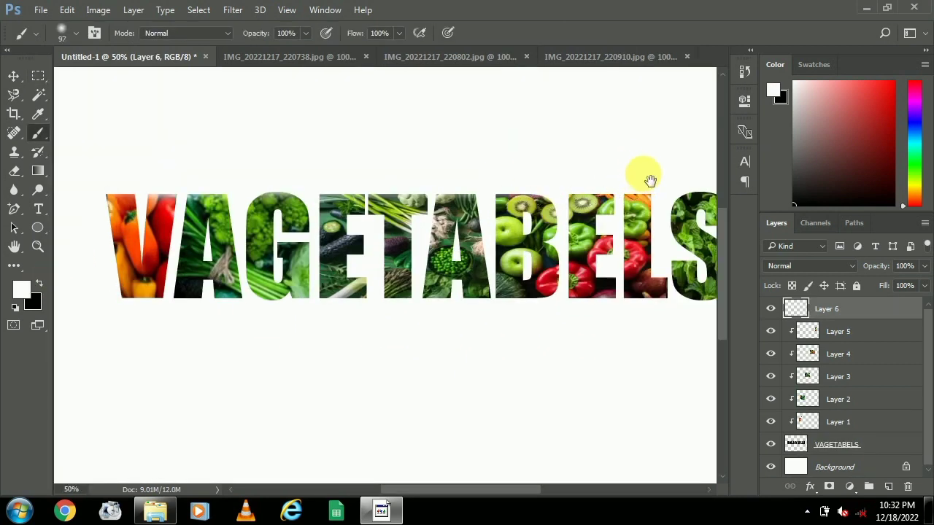
{"action": "scroll", "coordinate": [649, 181], "scroll_direction": "right", "scroll_amount": 5}
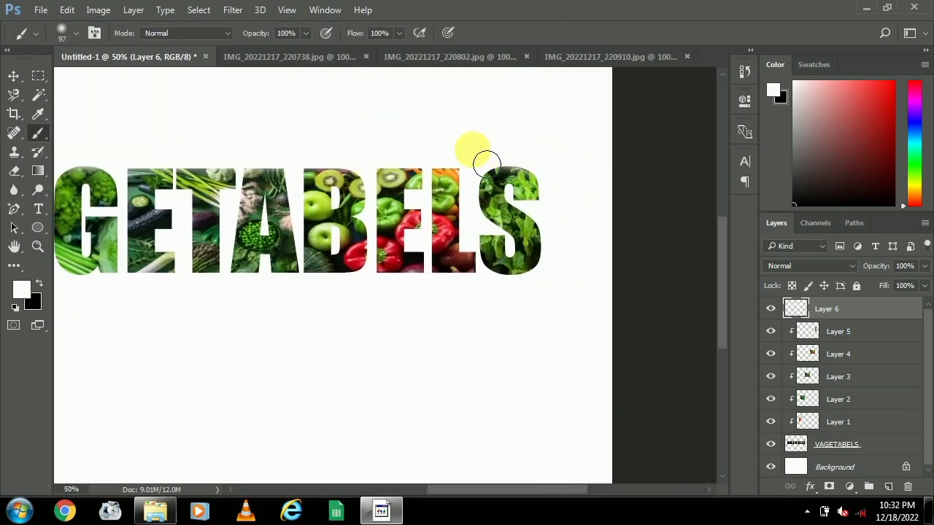
{"action": "left_click", "coordinate": [555, 333], "text": "alt"}
{"action": "key", "text": "Escape"}
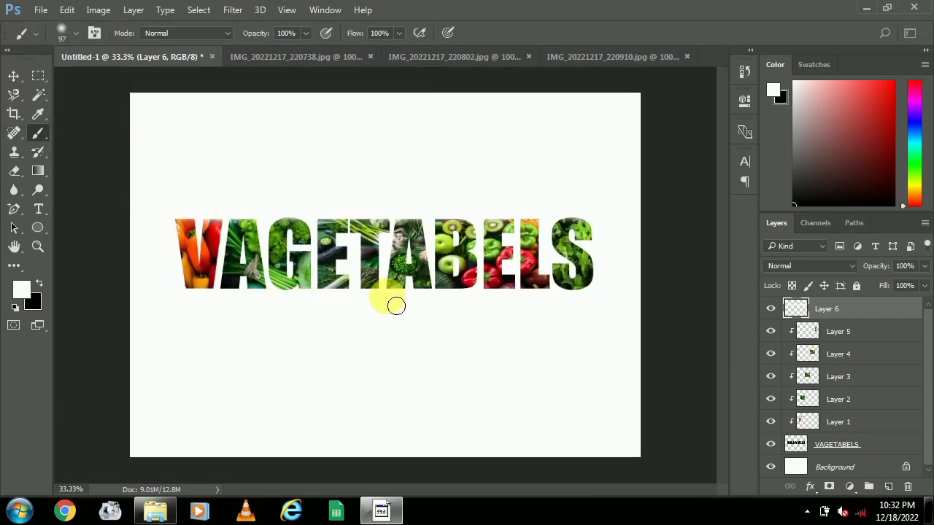
{"action": "key", "text": "ctrl+l"}
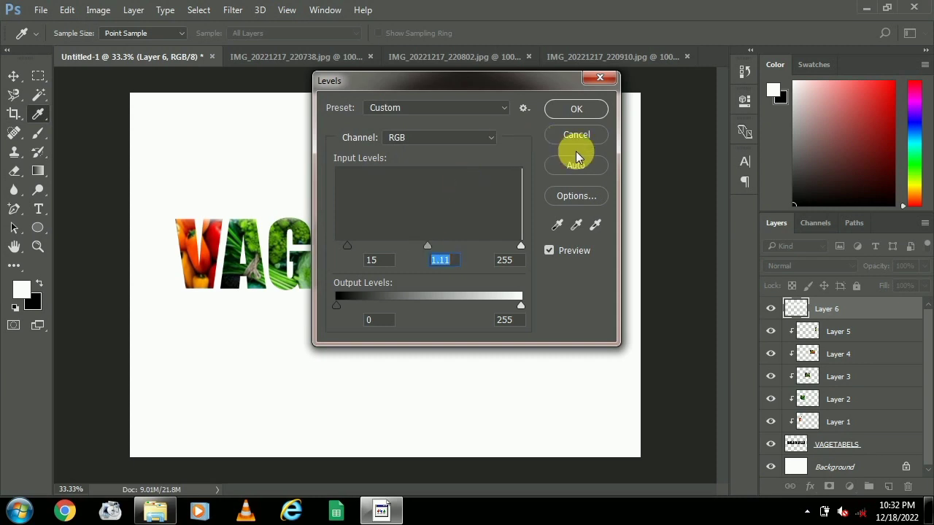
{"action": "key", "text": "Return"}
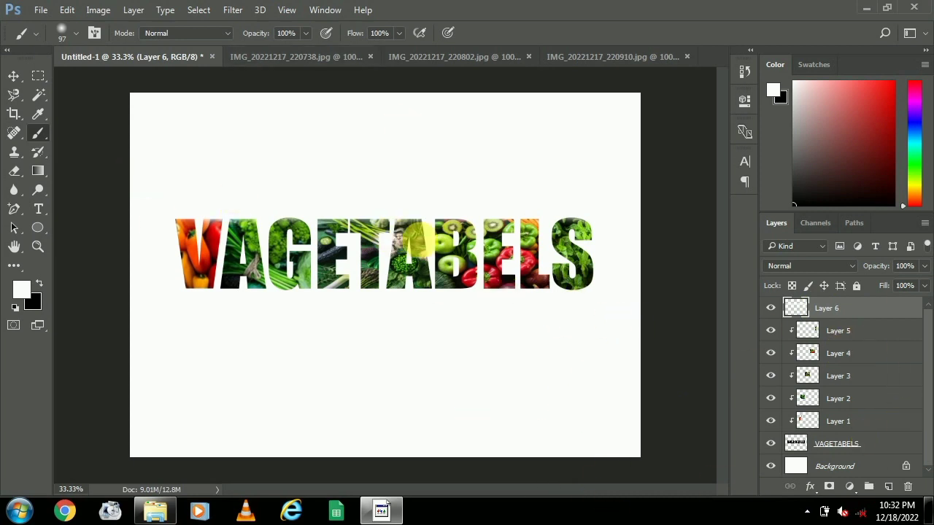
{"action": "key", "text": "ctrl+m"}
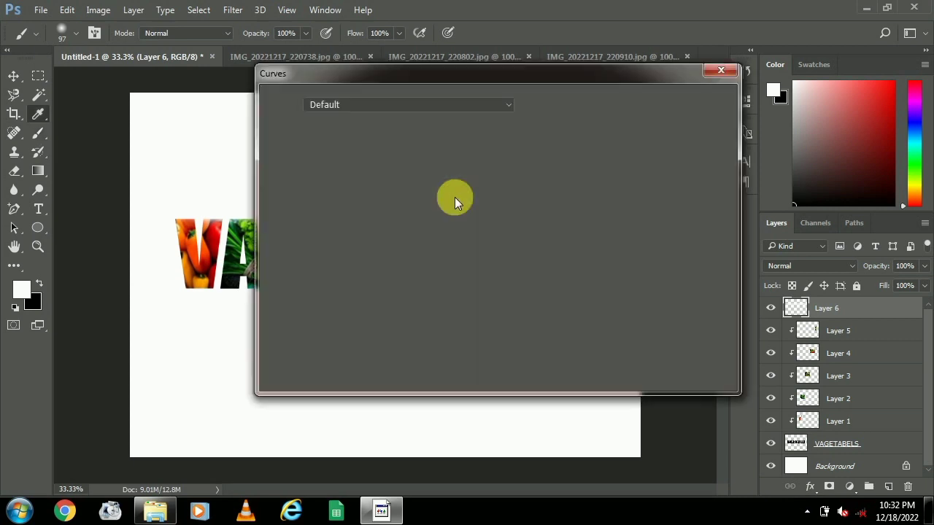
{"action": "left_click_drag", "start_coordinate": [501, 73], "coordinate": [666, 13]}
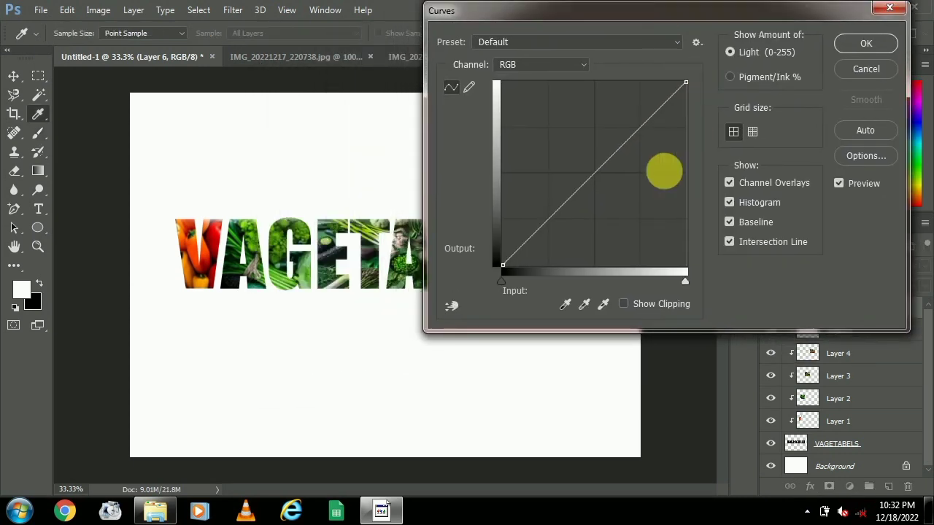
{"action": "left_click_drag", "start_coordinate": [553, 230], "coordinate": [502, 181]}
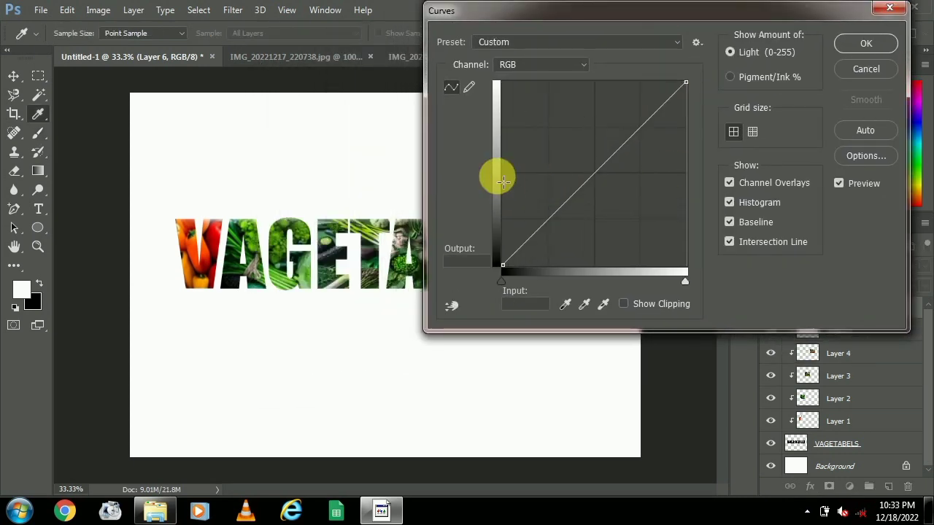
{"action": "left_click", "coordinate": [863, 70]}
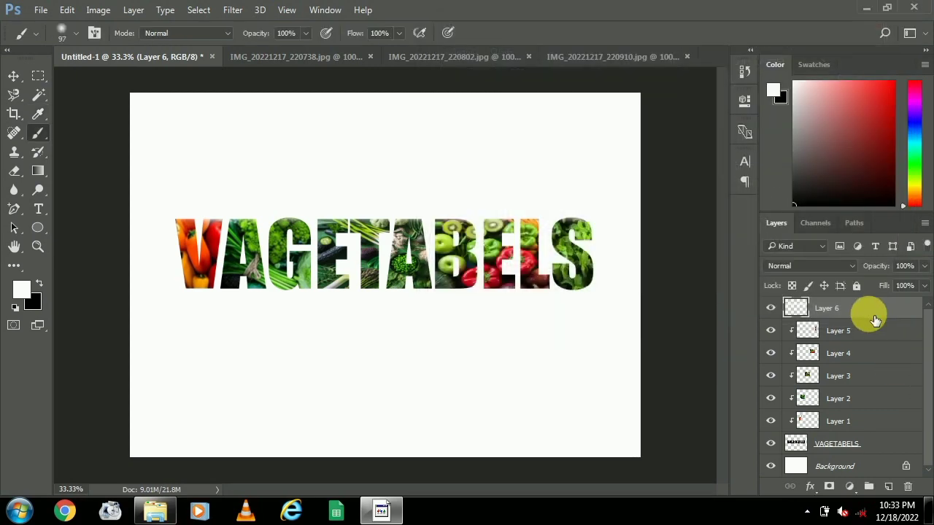
Combine Layer 6 through the VAGETABELS layer into one smart object and rasterize it
{"action": "left_click", "coordinate": [880, 445], "text": "shift"}
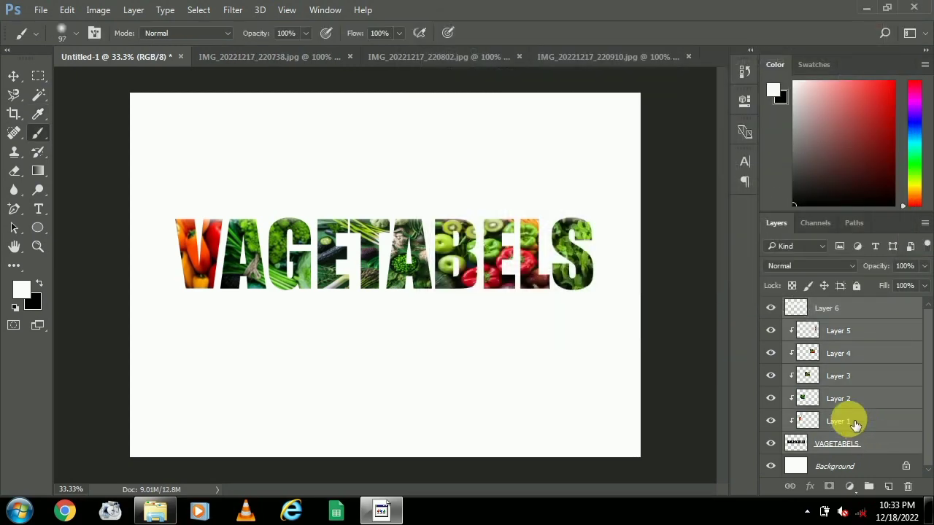
{"action": "right_click", "coordinate": [828, 310]}
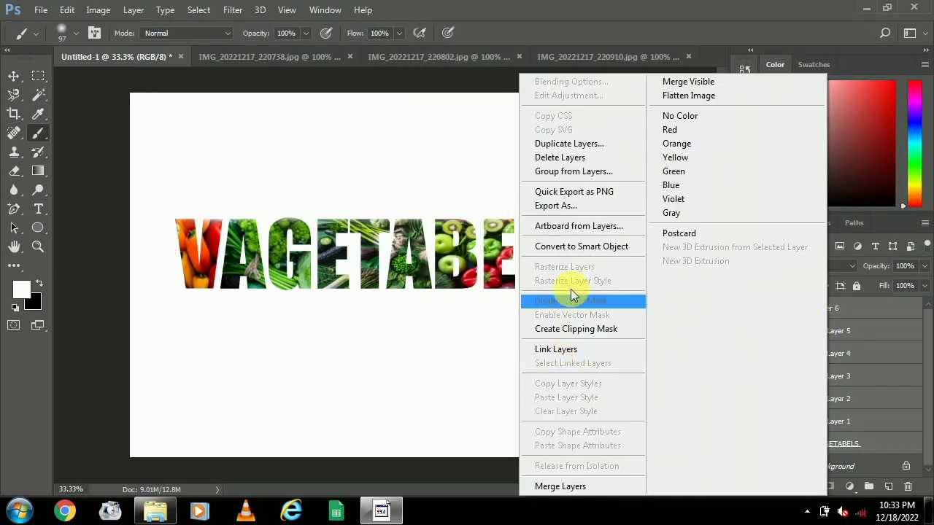
{"action": "left_click", "coordinate": [575, 246]}
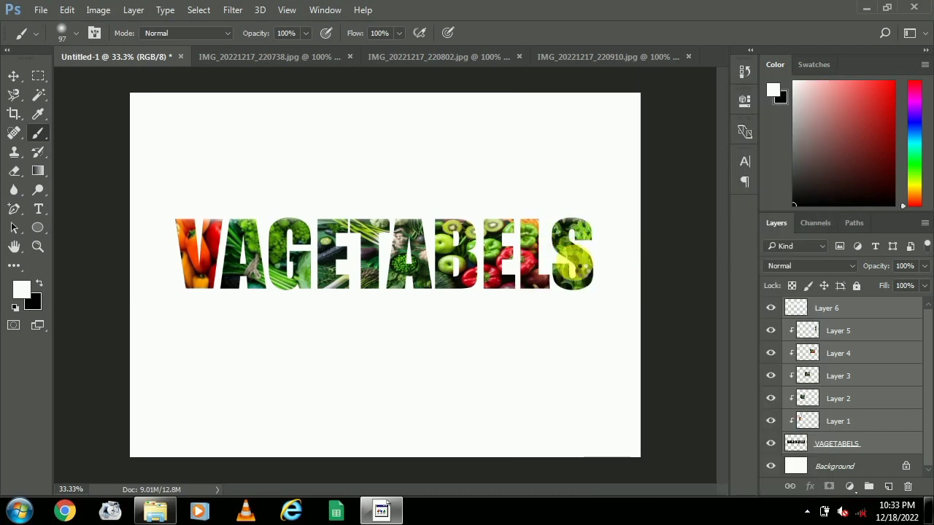
{"action": "left_click", "coordinate": [326, 201]}
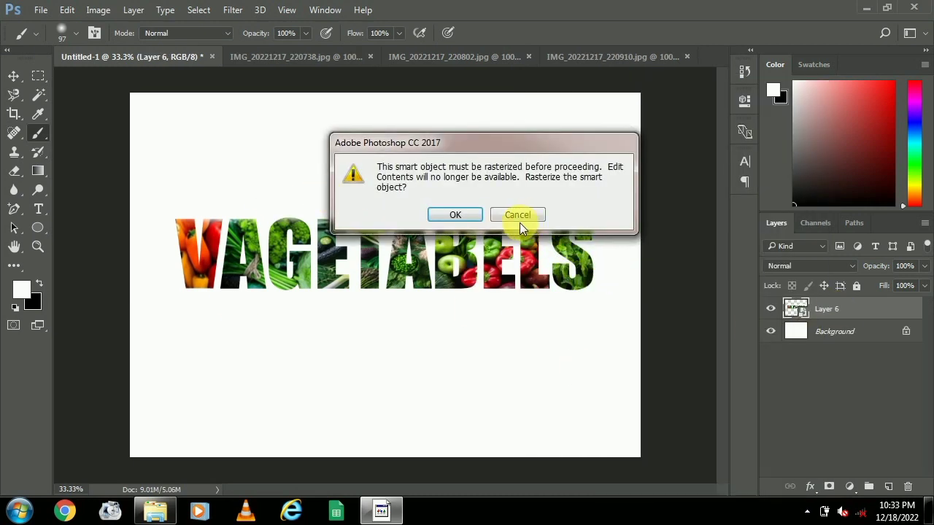
{"action": "left_click", "coordinate": [453, 216]}
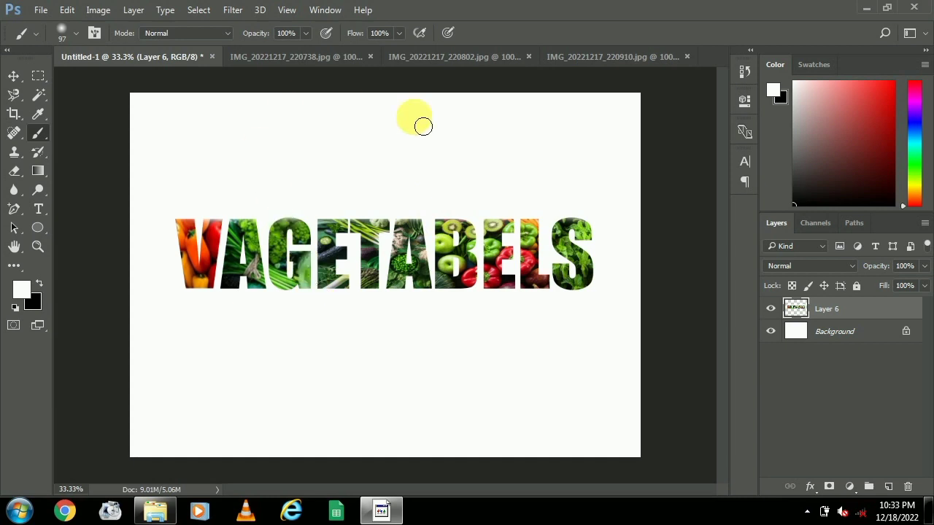
Darken the combined vegetable lettering with Levels by lowering its midtone input level
{"action": "key", "text": "ctrl+l"}
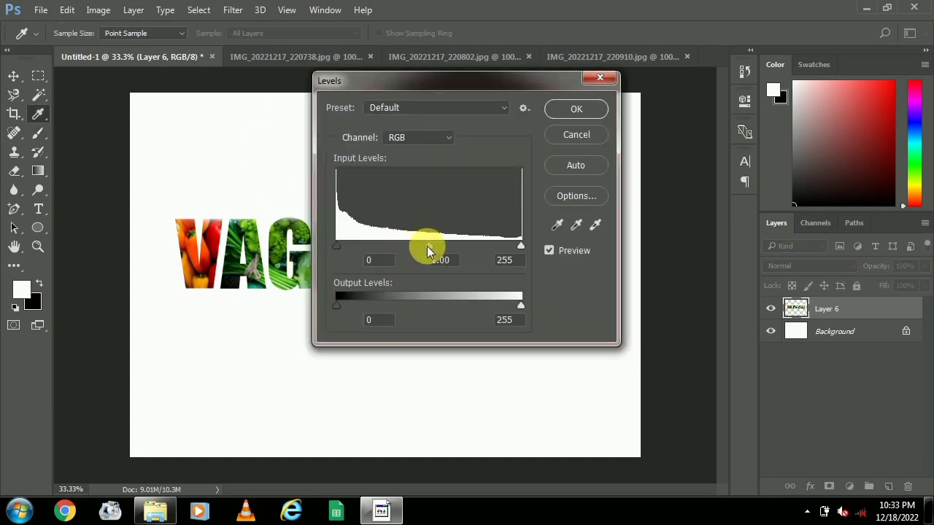
{"action": "left_click_drag", "start_coordinate": [427, 246], "coordinate": [396, 246]}
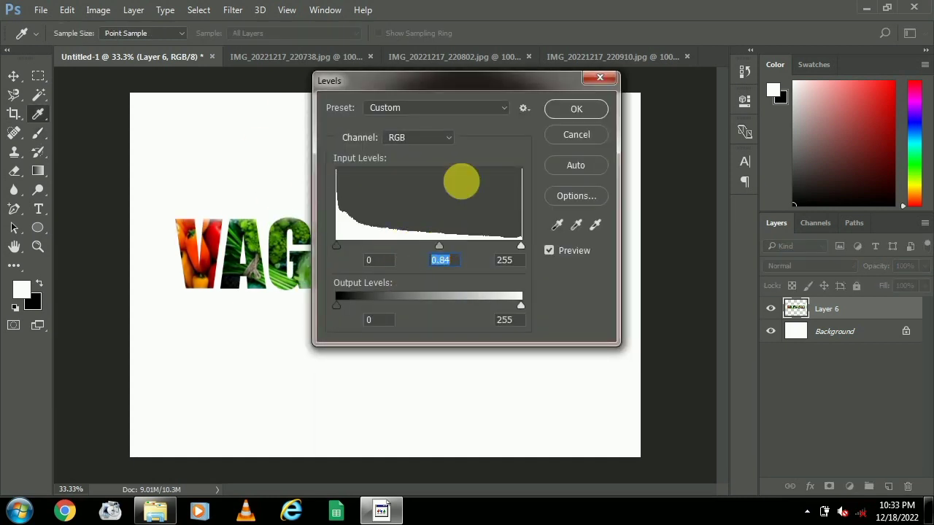
{"action": "left_click_drag", "start_coordinate": [460, 76], "coordinate": [743, 65]}
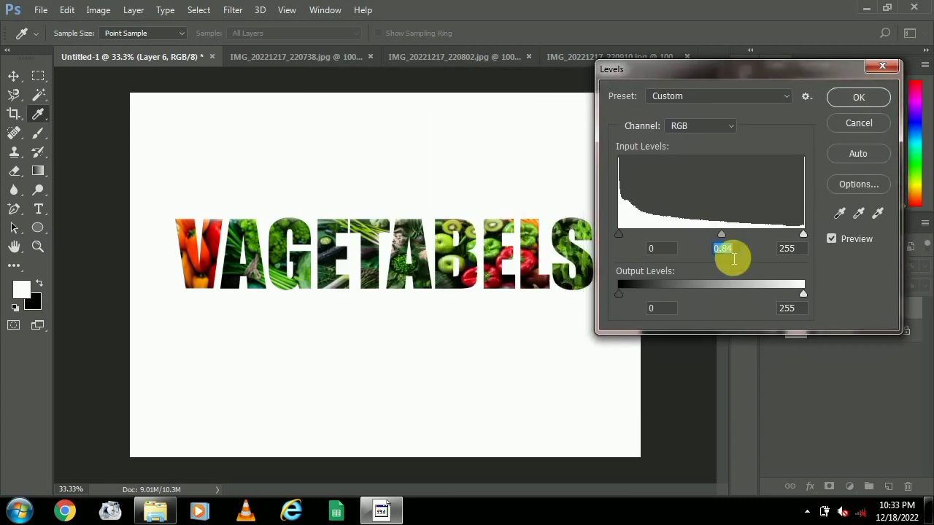
{"action": "mouse_move", "coordinate": [721, 238]}
{"action": "left_mouse_down"}
{"action": "mouse_move", "coordinate": [760, 234]}
{"action": "mouse_move", "coordinate": [729, 239]}
{"action": "left_mouse_up"}
{"action": "mouse_move", "coordinate": [613, 298]}
{"action": "left_mouse_down"}
{"action": "mouse_move", "coordinate": [643, 295]}
{"action": "mouse_move", "coordinate": [618, 296]}
{"action": "left_mouse_up"}
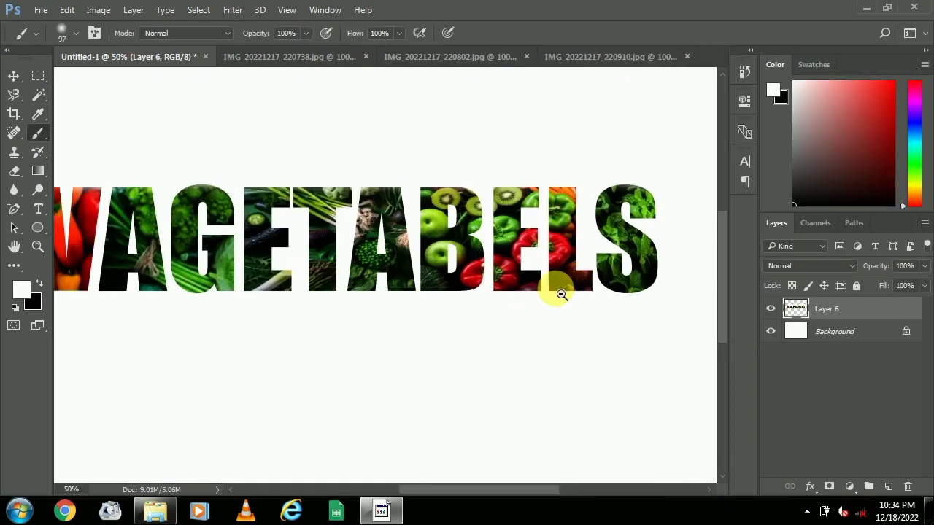
{"action": "left_click", "coordinate": [562, 294], "text": "alt"}
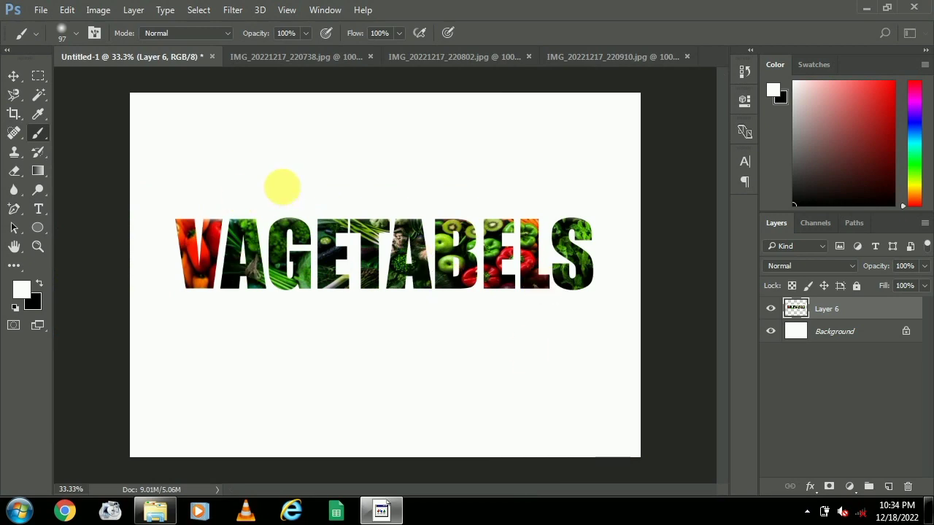